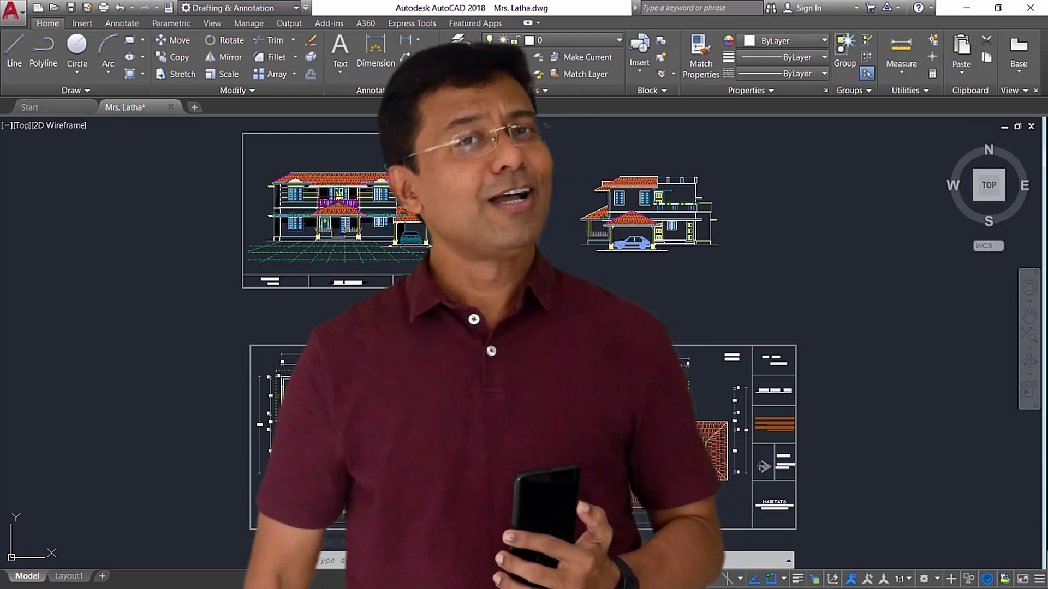
# - Move both elevation drawings lower on the house sheet
pyautogui.click(222, 131)
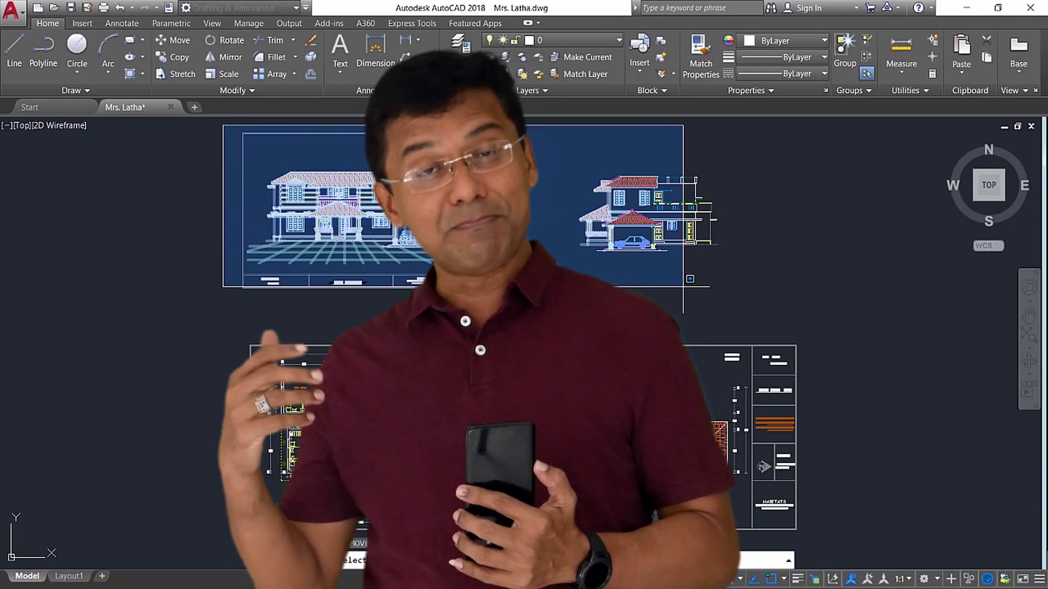
pyautogui.click(763, 314)
pyautogui.click(795, 257)
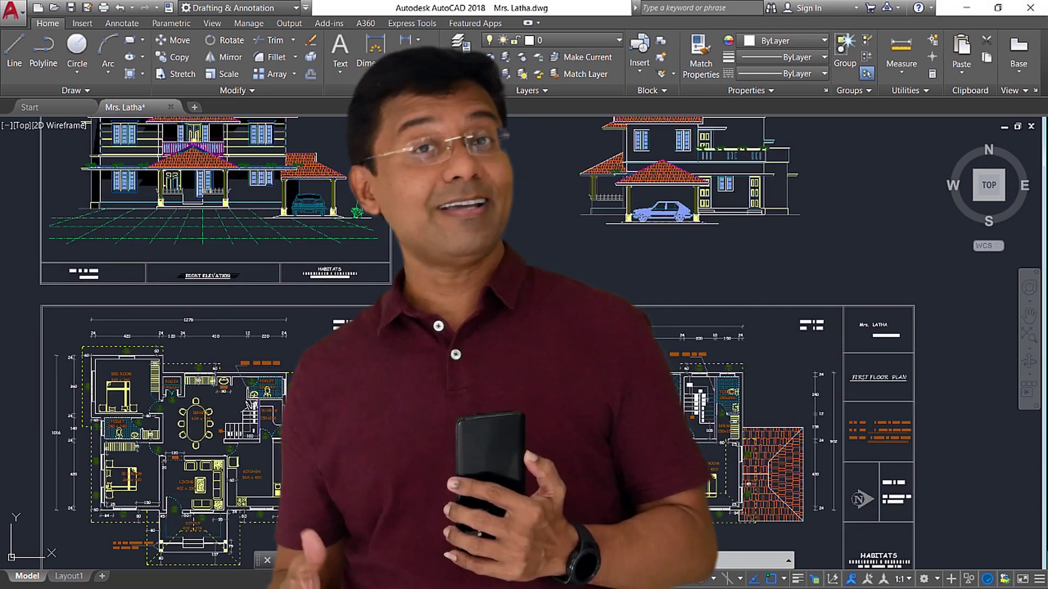
pyautogui.scroll(-2, 491, 327)
pyautogui.moveTo(678, 215); pyautogui.dragTo(518, 233, button='middle')
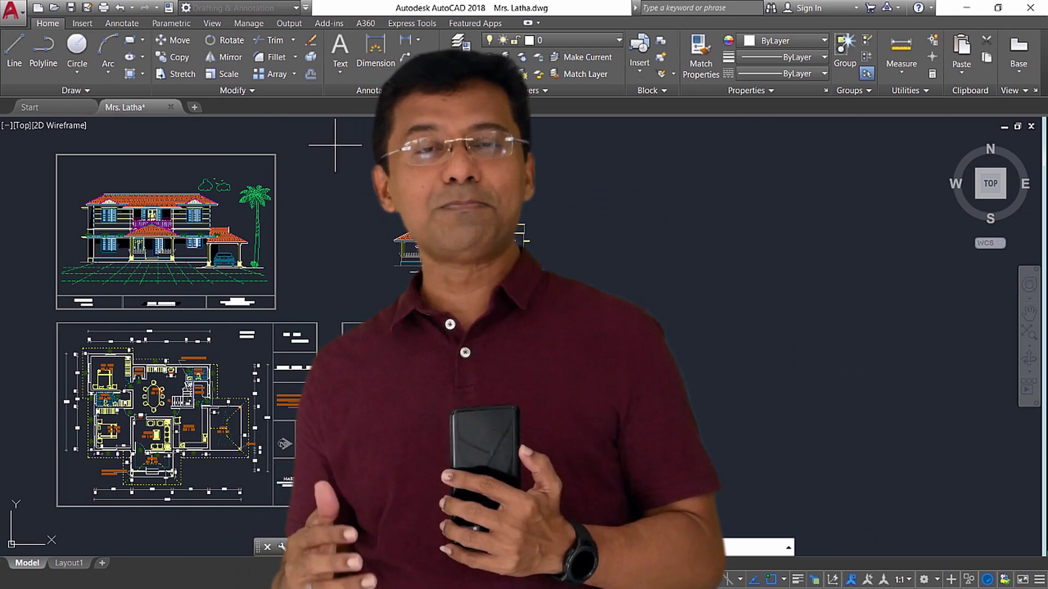
# - Shift the small elevation and floor plan further right
pyautogui.click(335, 145)
pyautogui.click(479, 269)
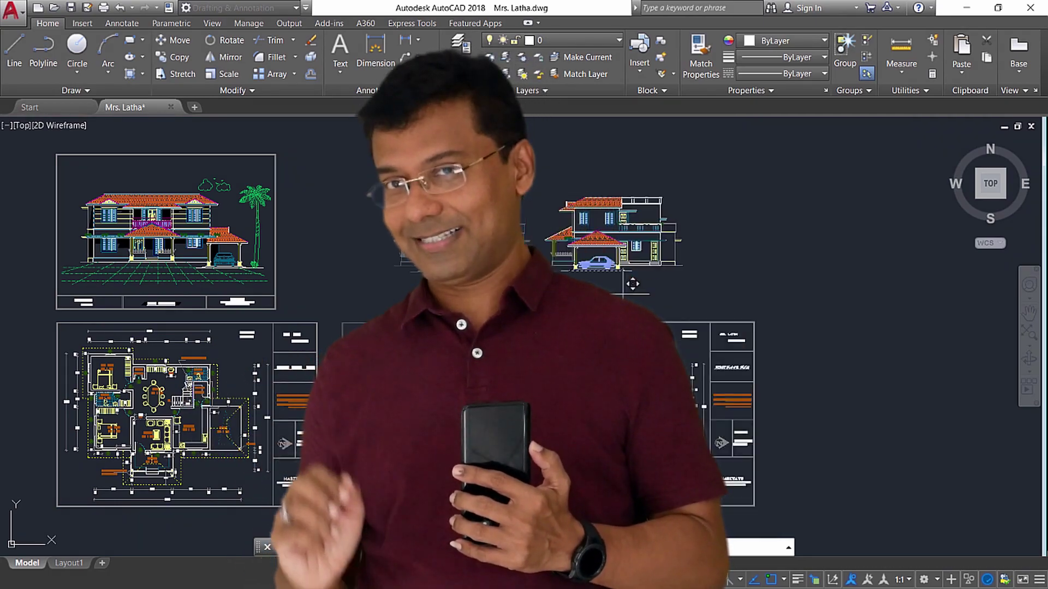
pyautogui.click(726, 240)
pyautogui.moveTo(726, 240); pyautogui.dragTo(792, 237, button='middle')
# - Use Move (M) to relocate the left elevation and plan to the right
pyautogui.write('m')
pyautogui.press('space')
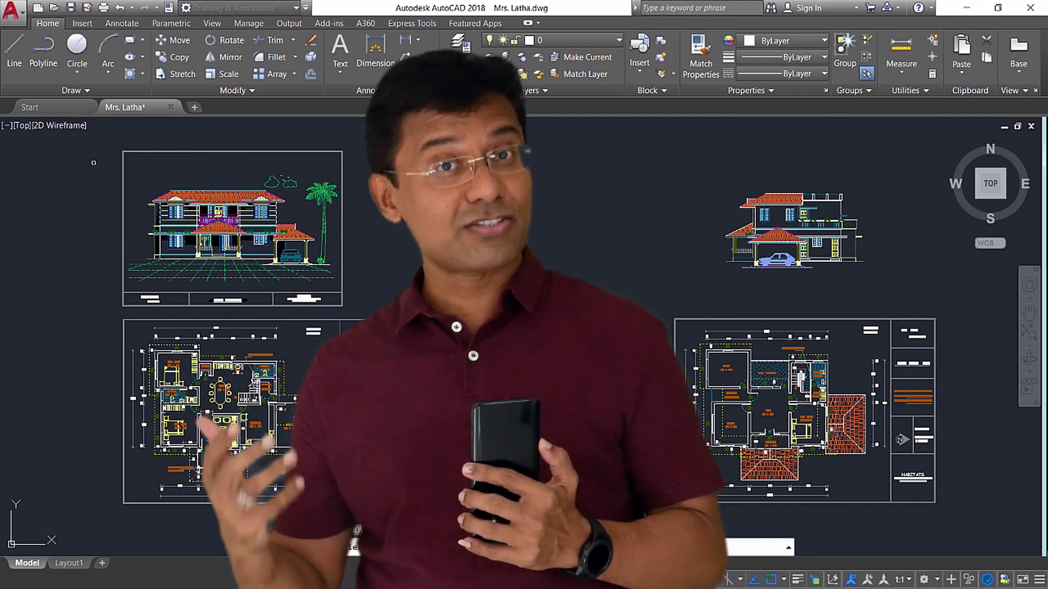
pyautogui.click(93, 131)
pyautogui.click(313, 381)
pyautogui.press('space')
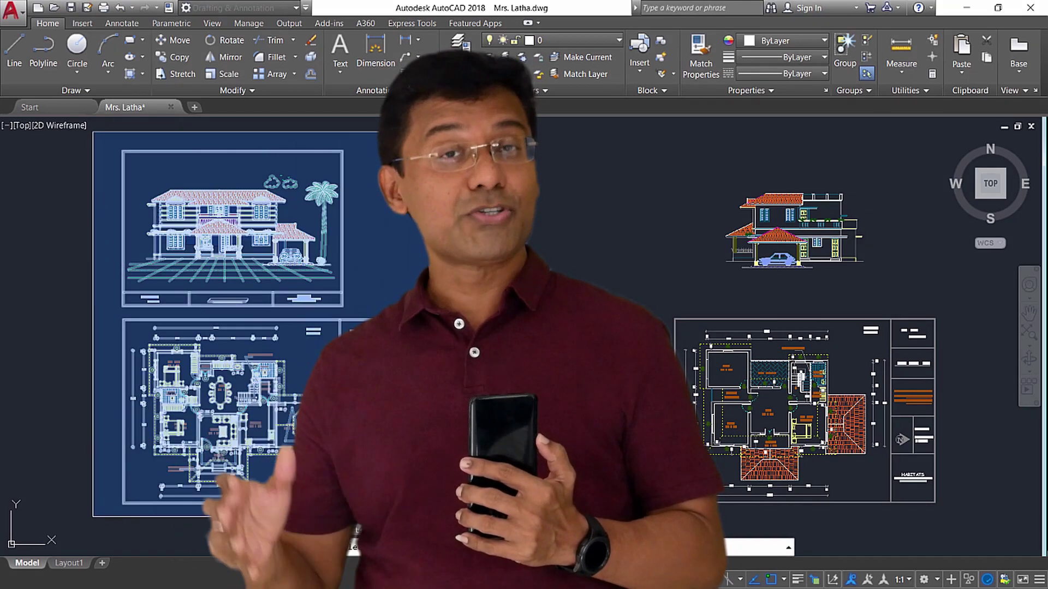
pyautogui.click(313, 381)
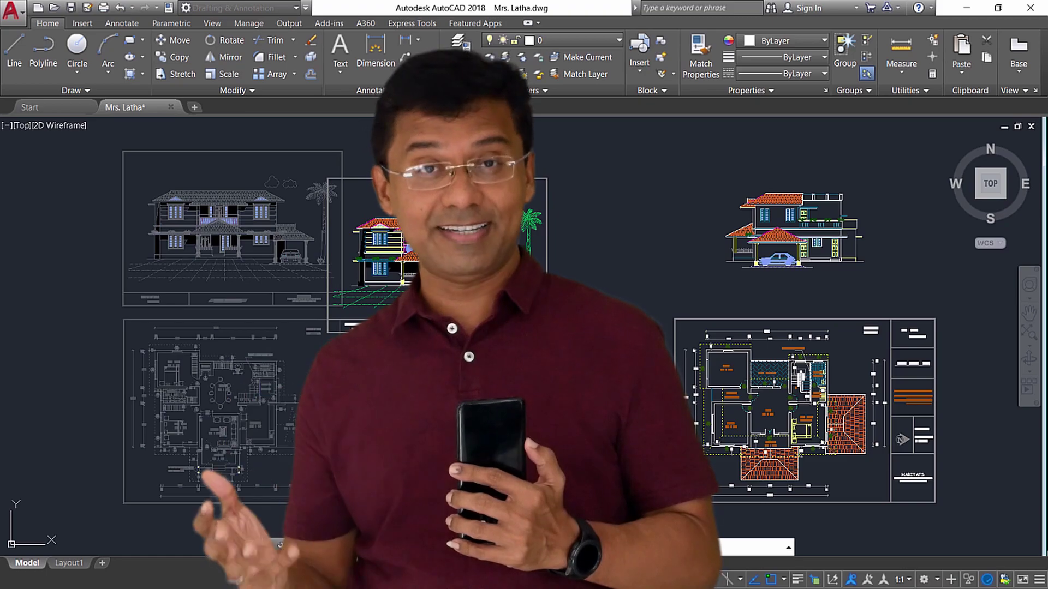
pyautogui.click(657, 330)
# - Move both elevations once more into their final position with Move (M)
pyautogui.scroll(6, 699, 469)
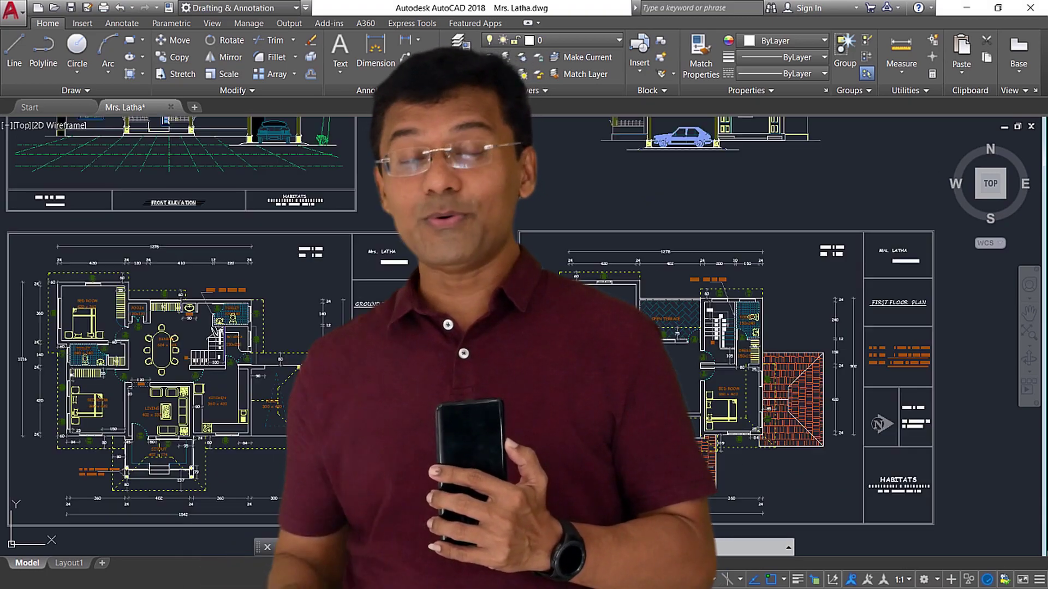
pyautogui.scroll(-8, 698, 469)
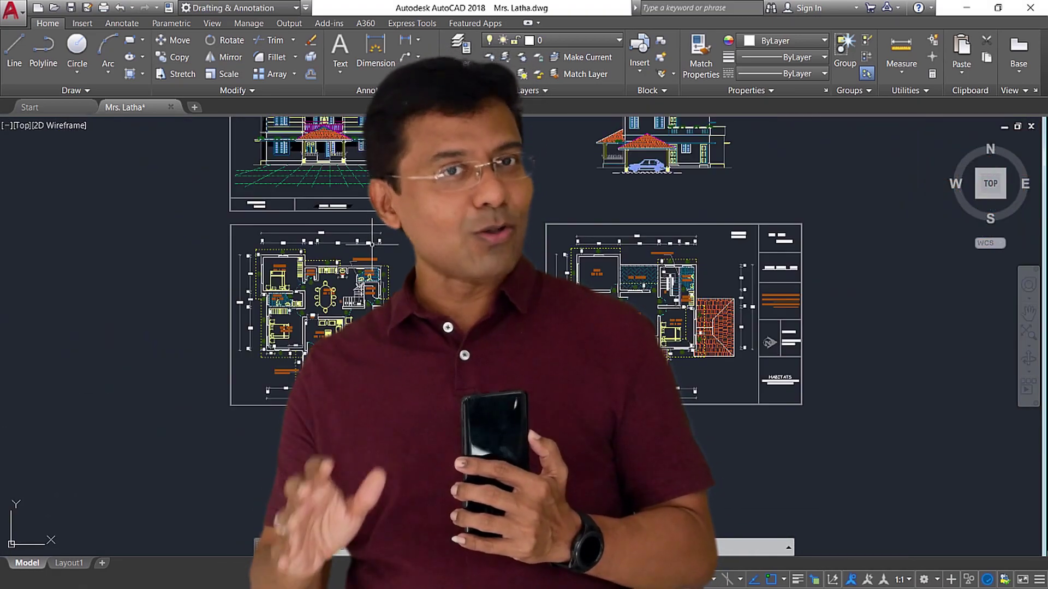
pyautogui.scroll(8, 369, 306)
pyautogui.scroll(-5, 369, 306)
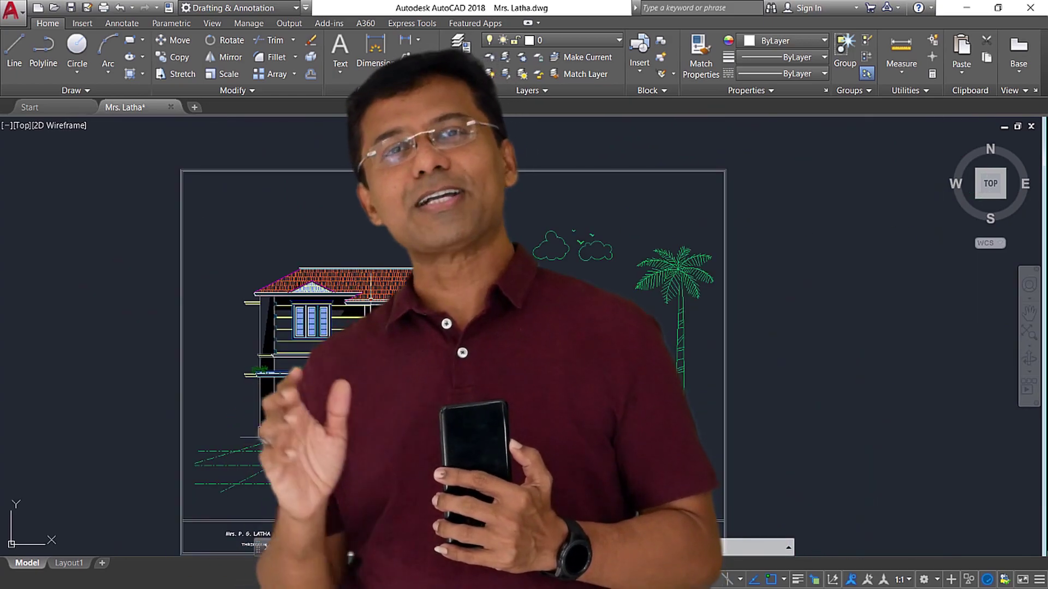
pyautogui.scroll(4, 369, 306)
pyautogui.scroll(2, 399, 336)
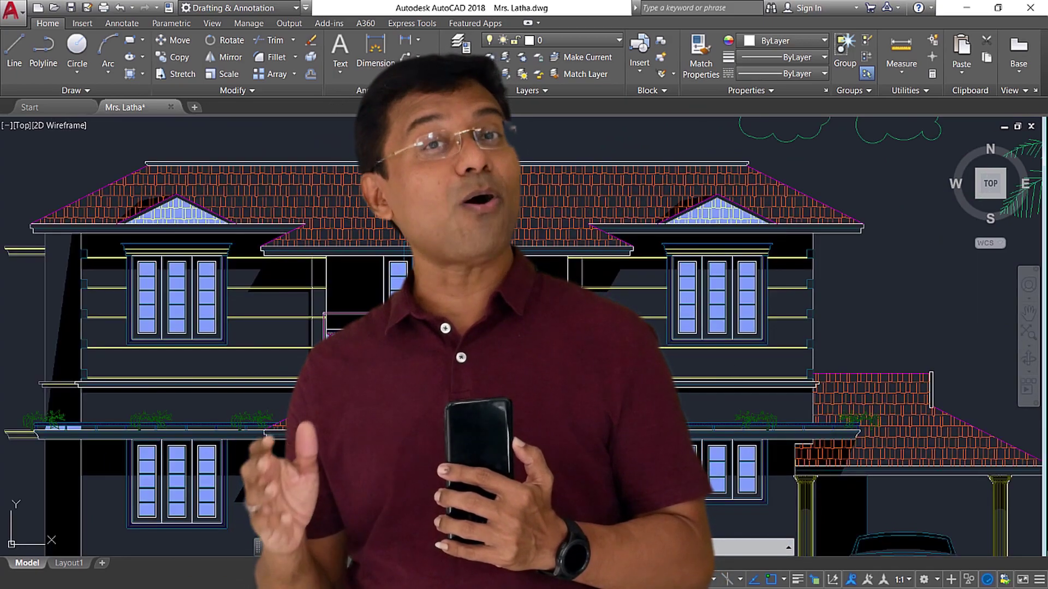
pyautogui.scroll(-4, 424, 292)
pyautogui.scroll(4, 423, 291)
pyautogui.scroll(-4, 423, 292)
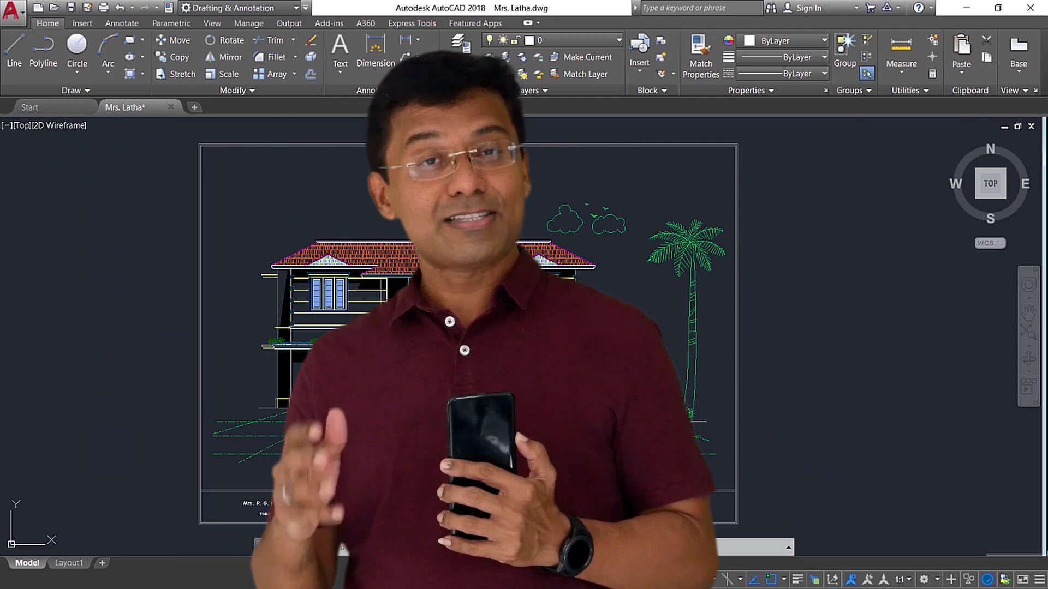
pyautogui.scroll(-4, 423, 292)
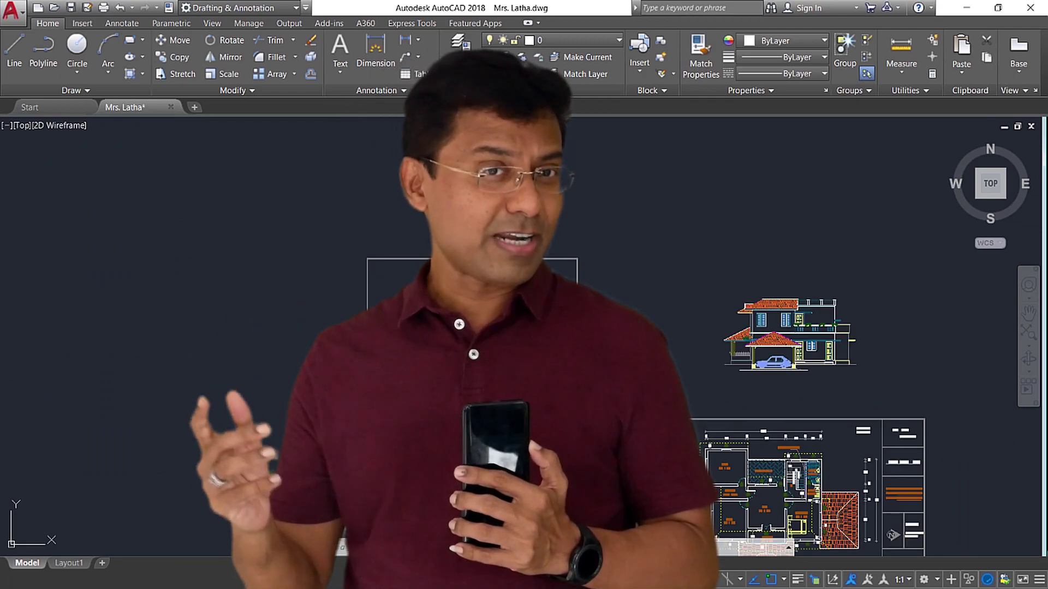
pyautogui.scroll(5, 423, 292)
pyautogui.scroll(-2, 423, 292)
pyautogui.scroll(-3, 423, 291)
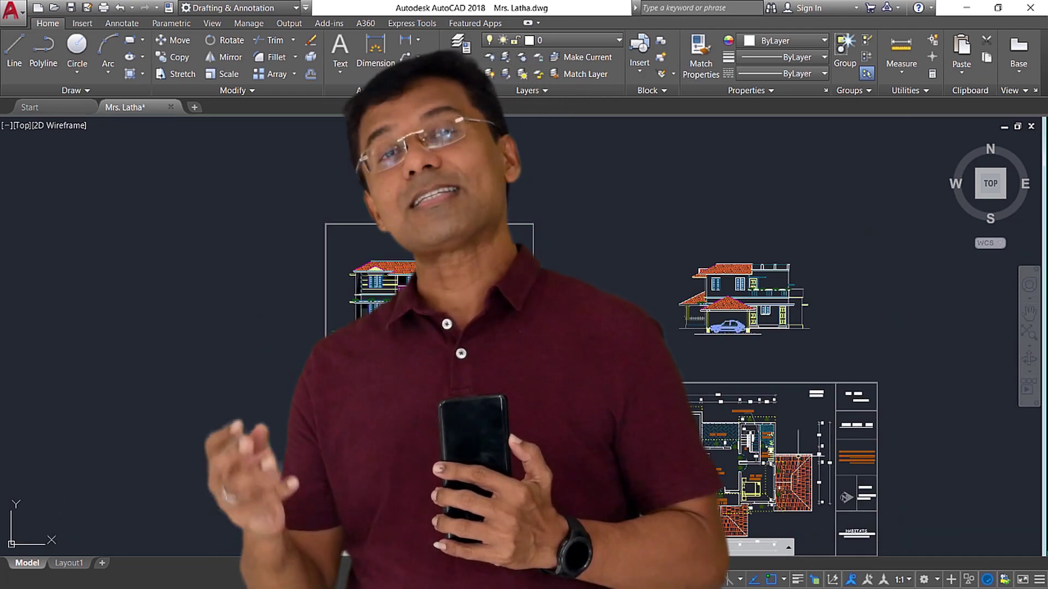
pyautogui.scroll(4, 818, 374)
pyautogui.scroll(-4, 423, 292)
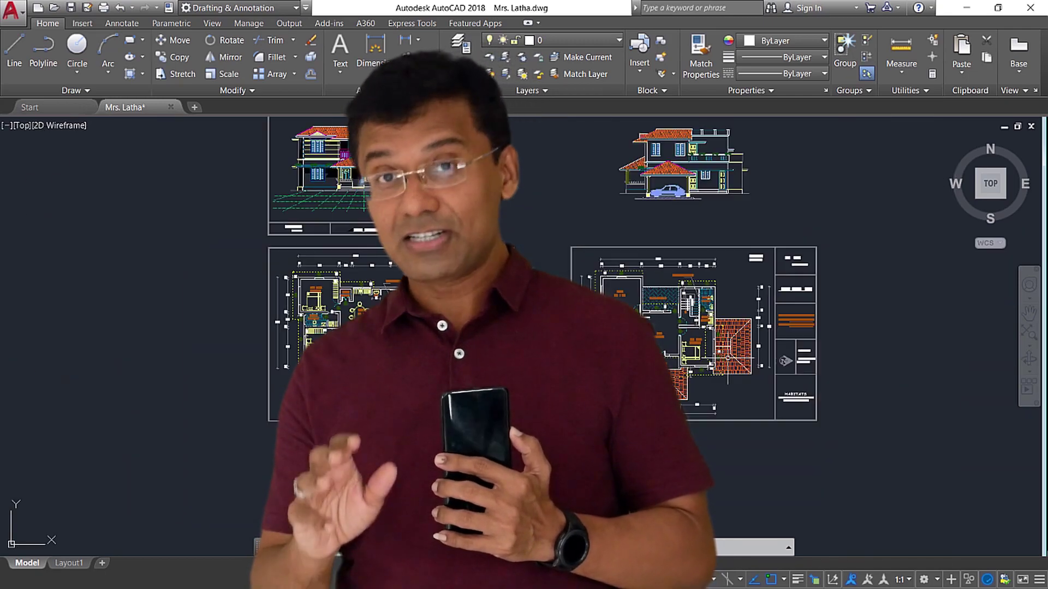
pyautogui.scroll(3, 424, 291)
pyautogui.scroll(1, 870, 271)
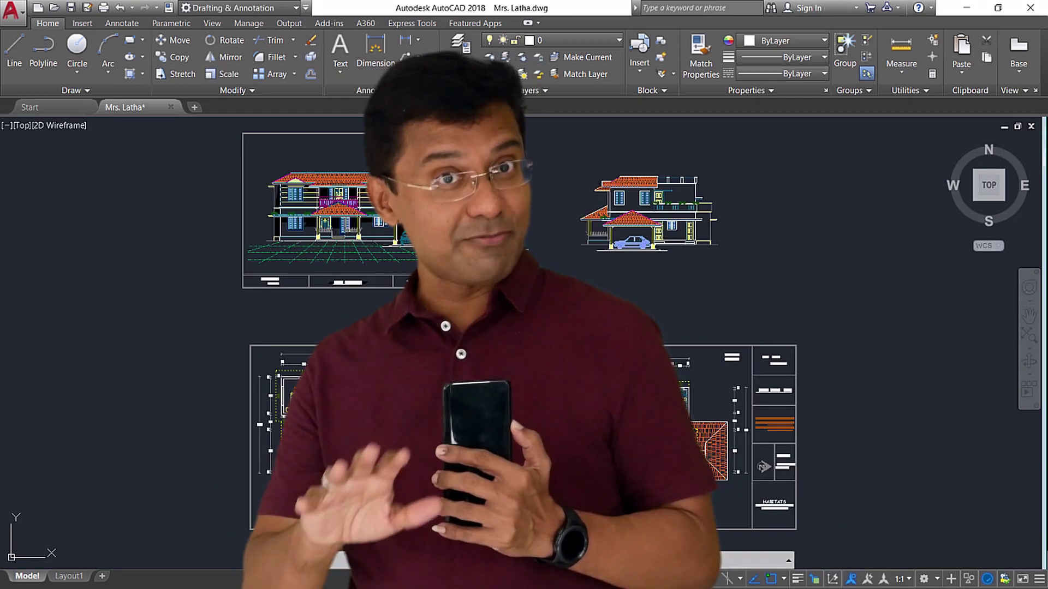
pyautogui.click(223, 125)
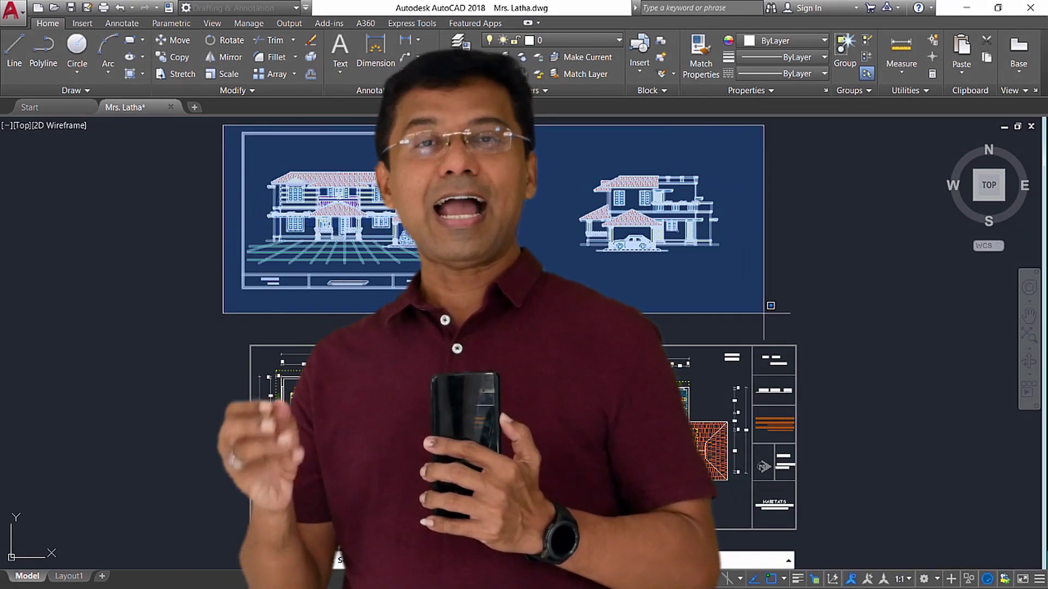
pyautogui.click(764, 314)
pyautogui.write('m')
pyautogui.press('Return')
pyautogui.click(797, 226)
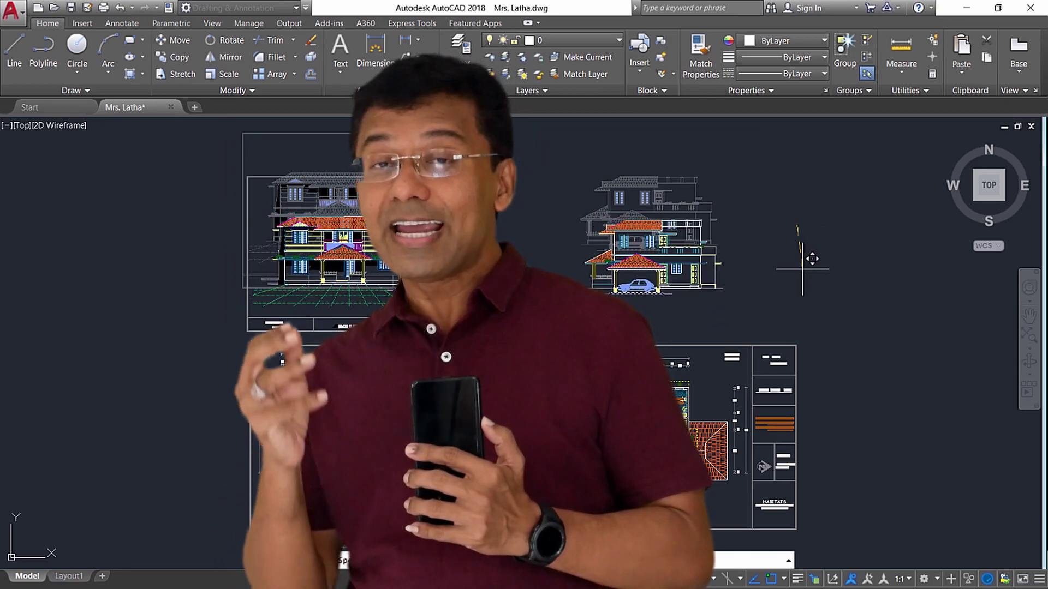
pyautogui.click(802, 269)
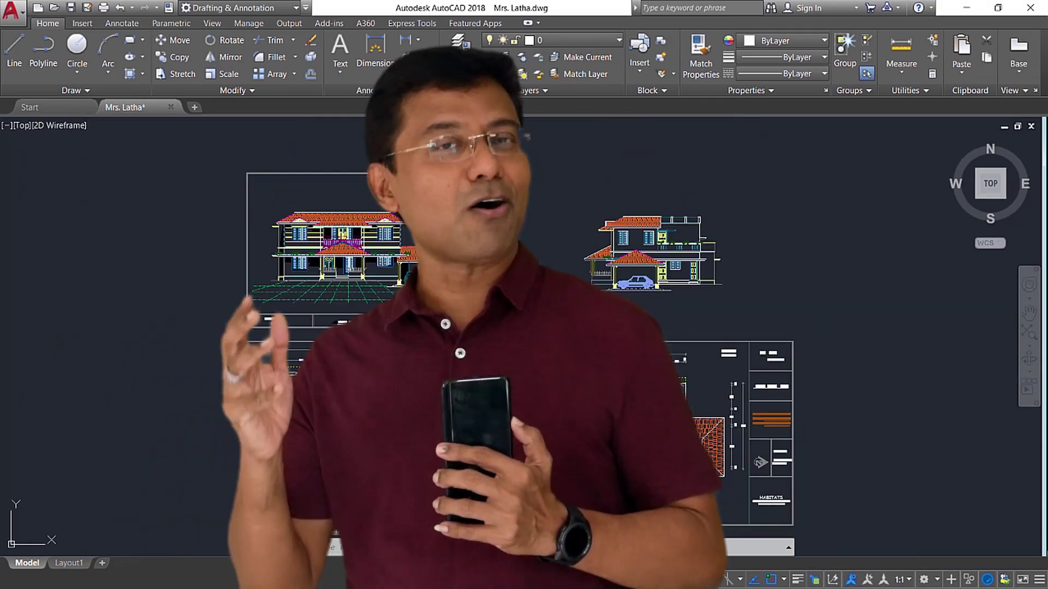
pyautogui.scroll(-3, 382, 327)
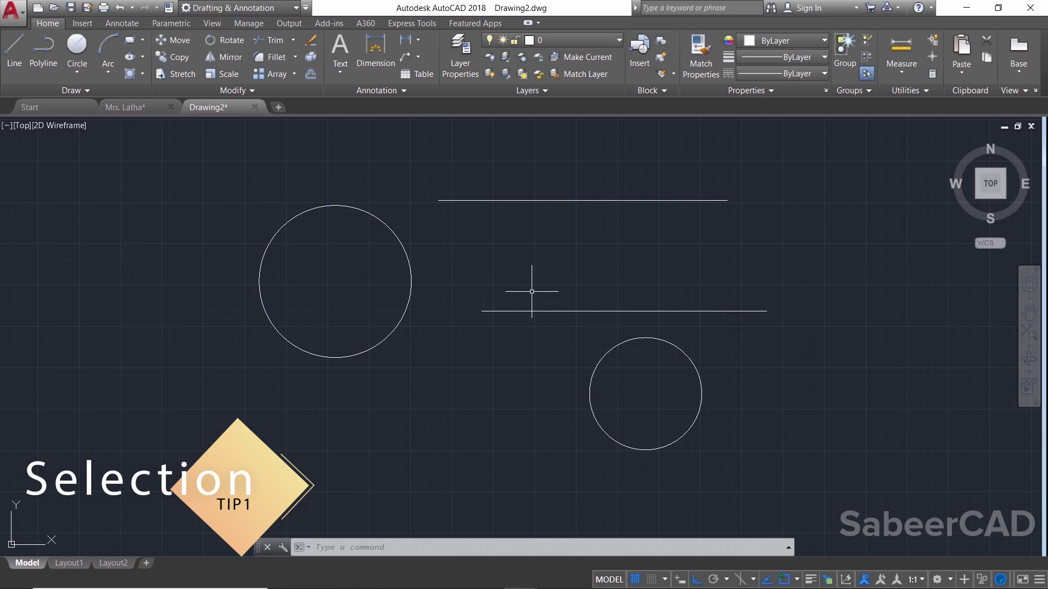
pyautogui.scroll(2, 379, 258)
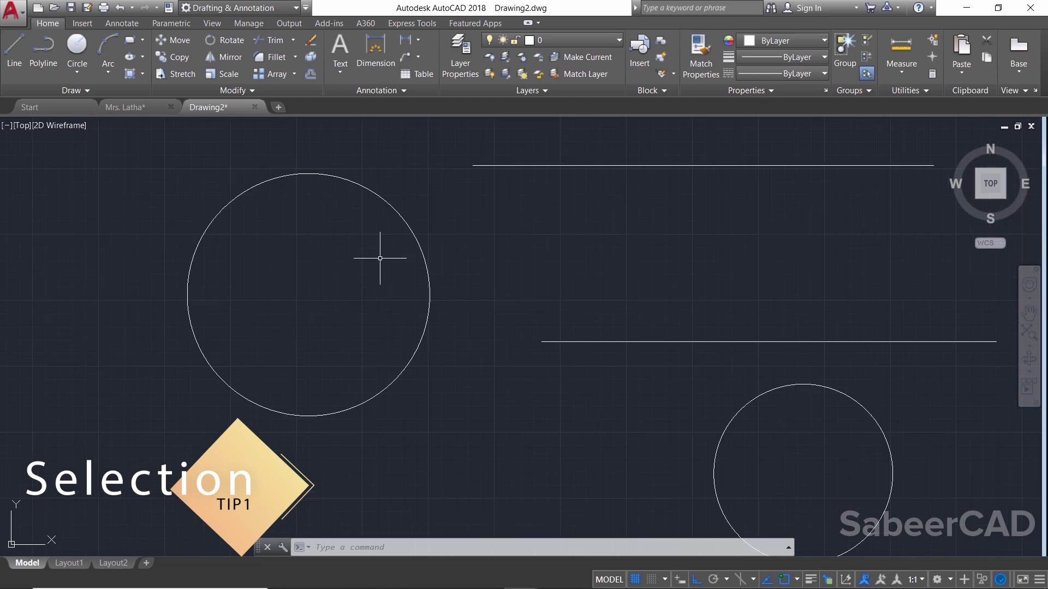
pyautogui.click(413, 226)
pyautogui.scroll(-2, 399, 269)
pyautogui.scroll(2, 392, 271)
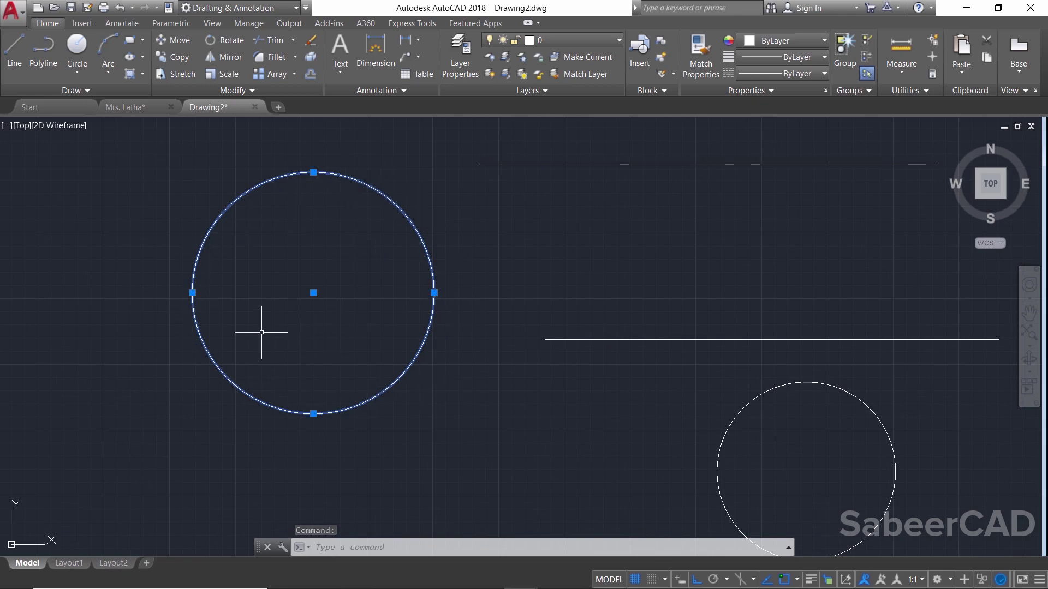
pyautogui.scroll(-2, 269, 335)
pyautogui.scroll(2, 309, 310)
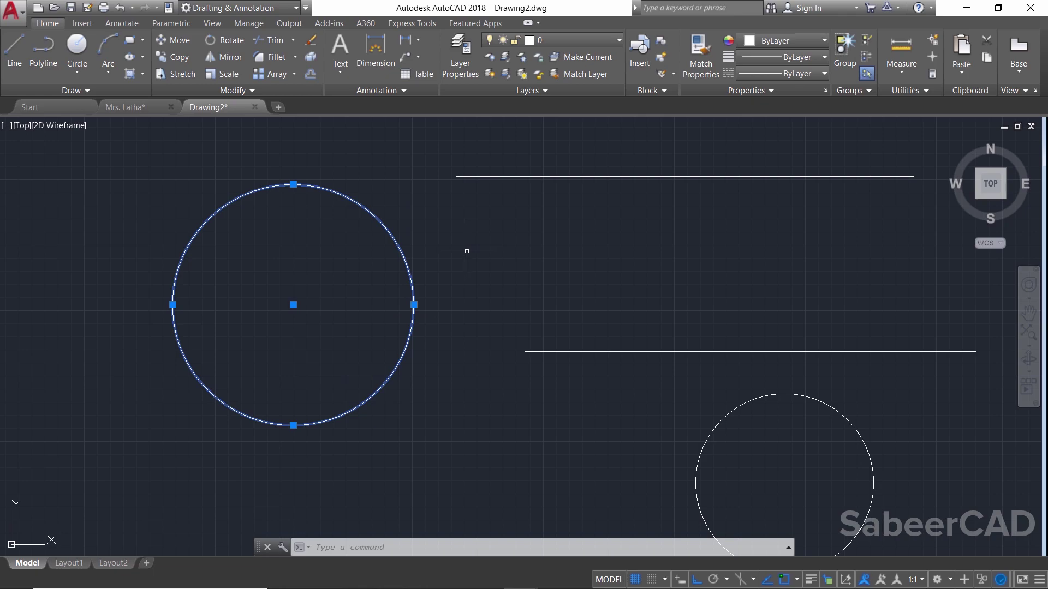
pyautogui.scroll(-1, 334, 257)
pyautogui.press('Escape')
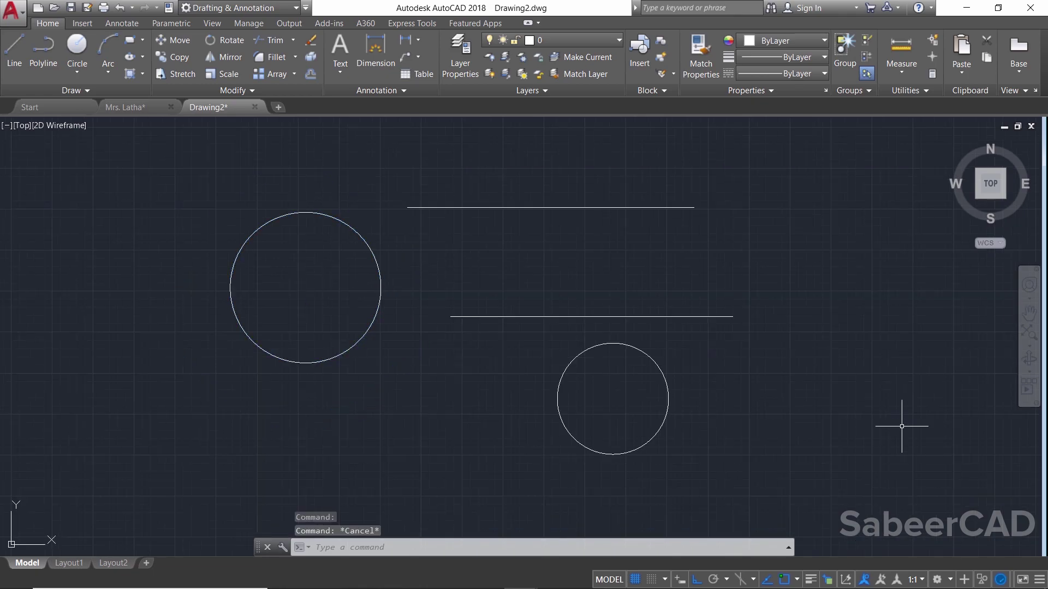
# - Switch Hardware Acceleration off in Graphics Performance and apply it
pyautogui.rightClick(1000, 584)
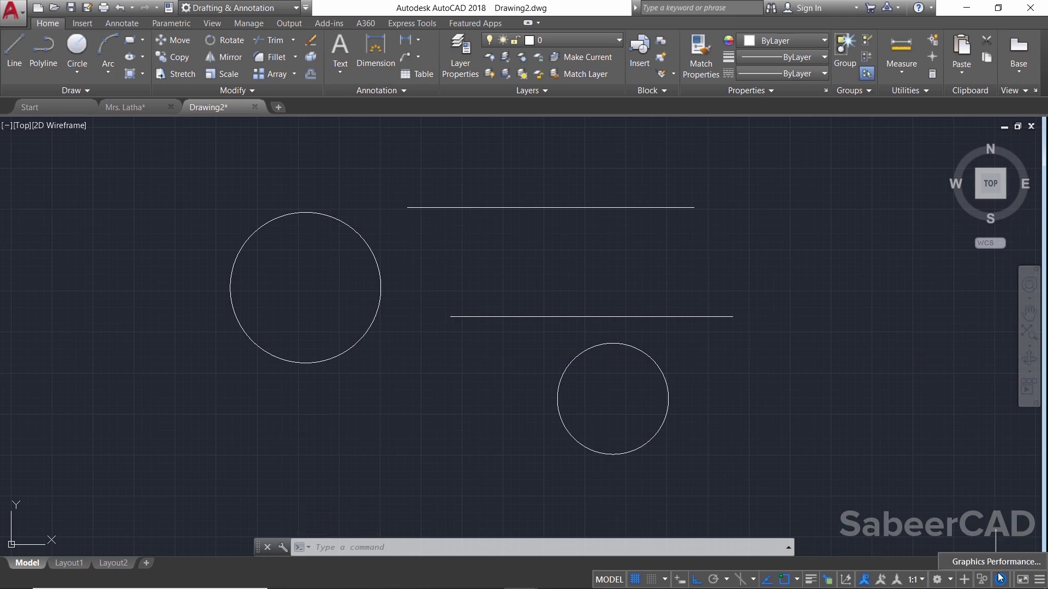
pyautogui.click(996, 562)
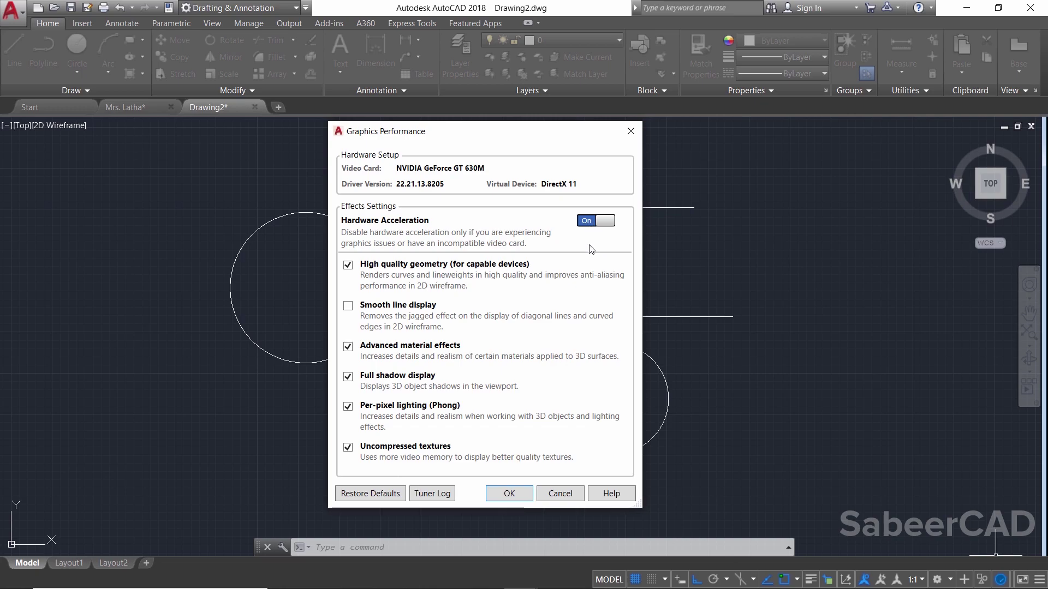
pyautogui.click(589, 225)
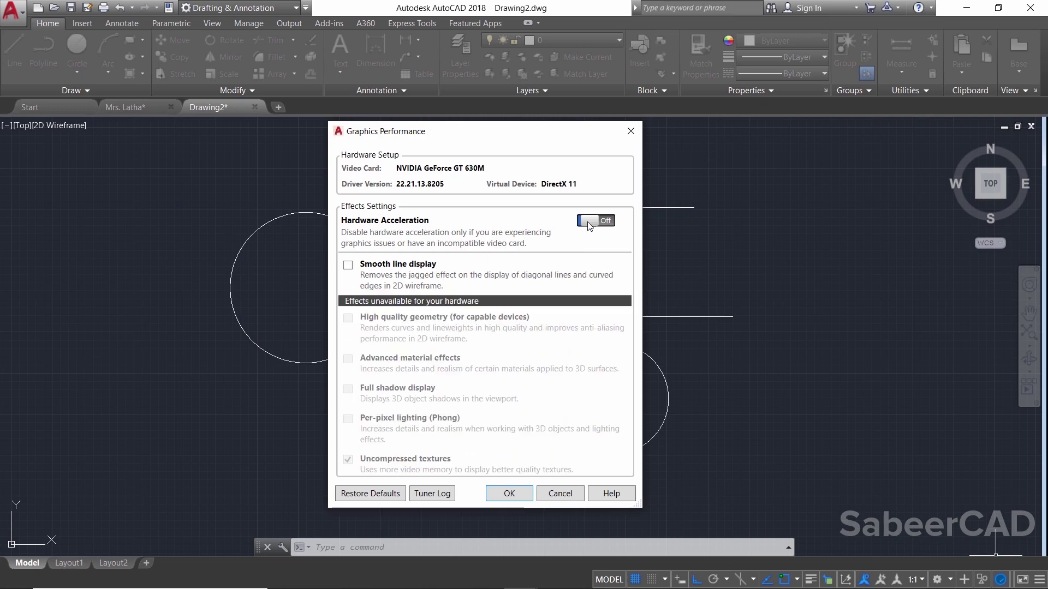
pyautogui.click(509, 494)
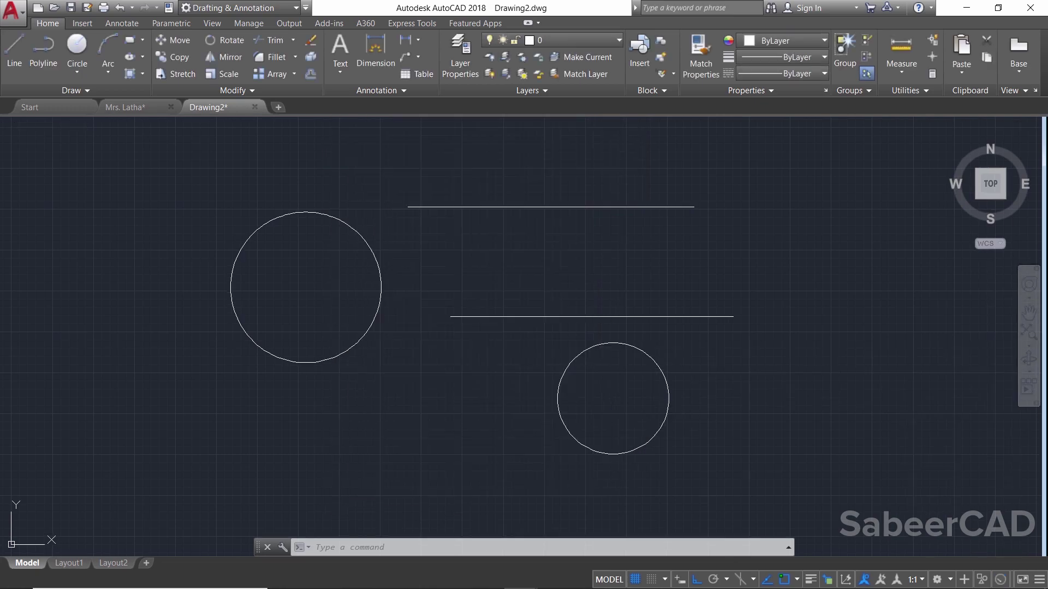
# - Select the left circle to inspect its highlighting, then open System Variables
pyautogui.click(369, 247)
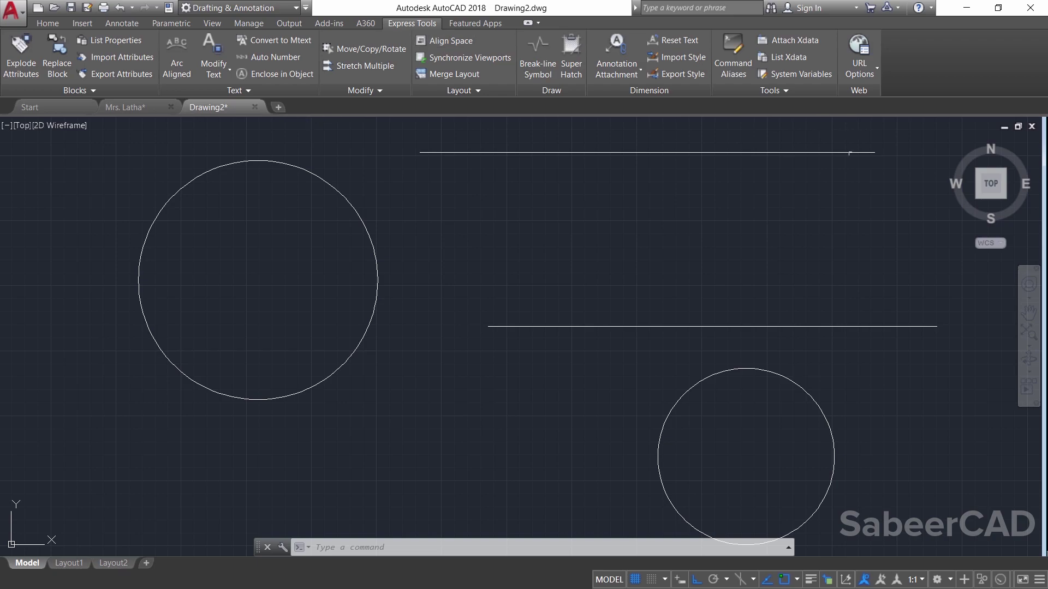
pyautogui.click(795, 74)
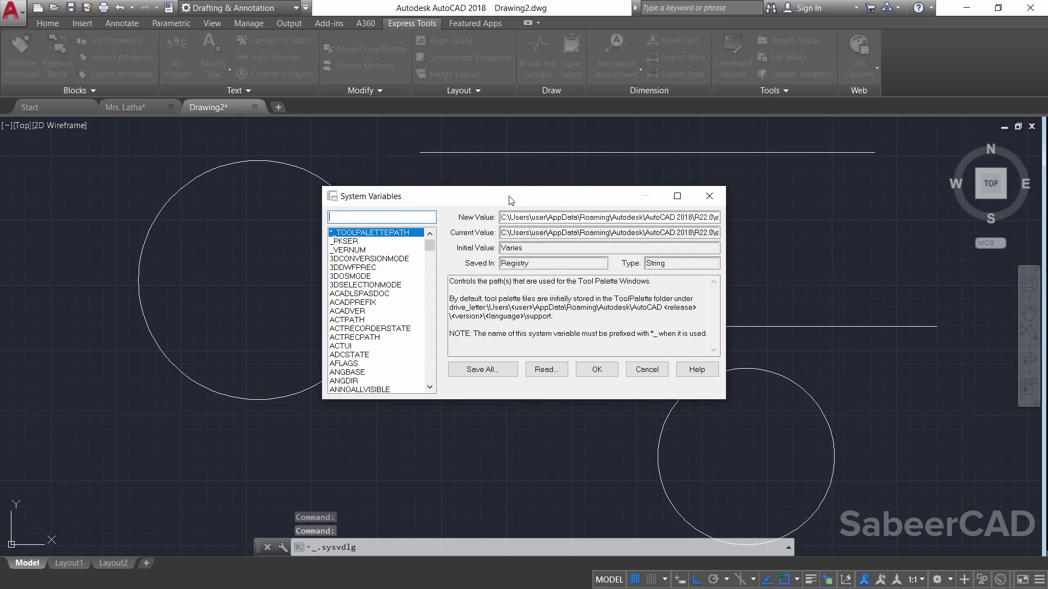
# - Change SELECTIONEFFECT's value to 0 in the System Variables dialog
pyautogui.moveTo(459, 202); pyautogui.dragTo(250, 131)
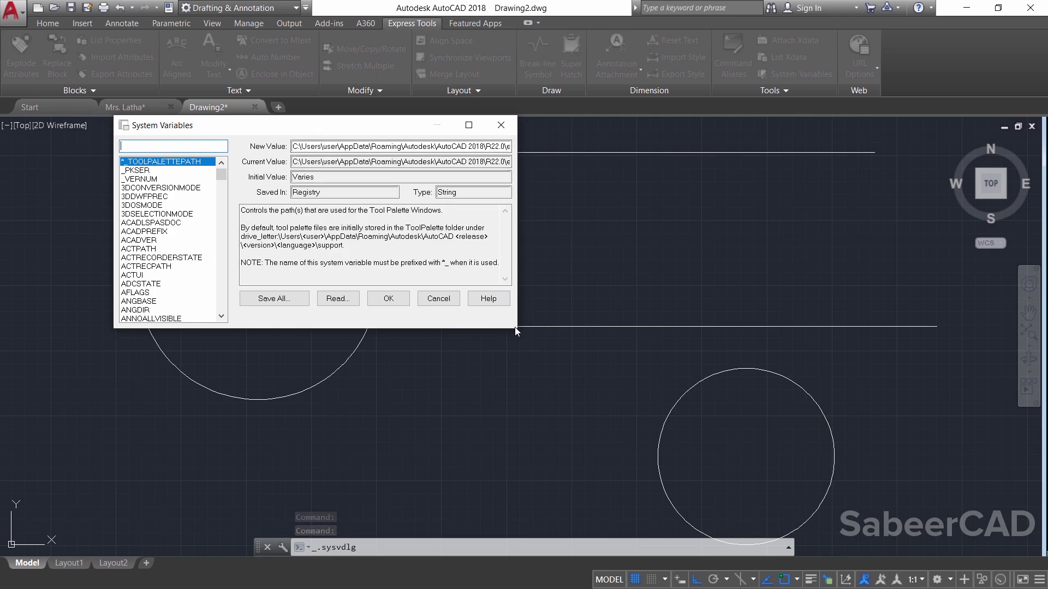
pyautogui.moveTo(221, 177); pyautogui.dragTo(181, 274)
pyautogui.click(179, 267)
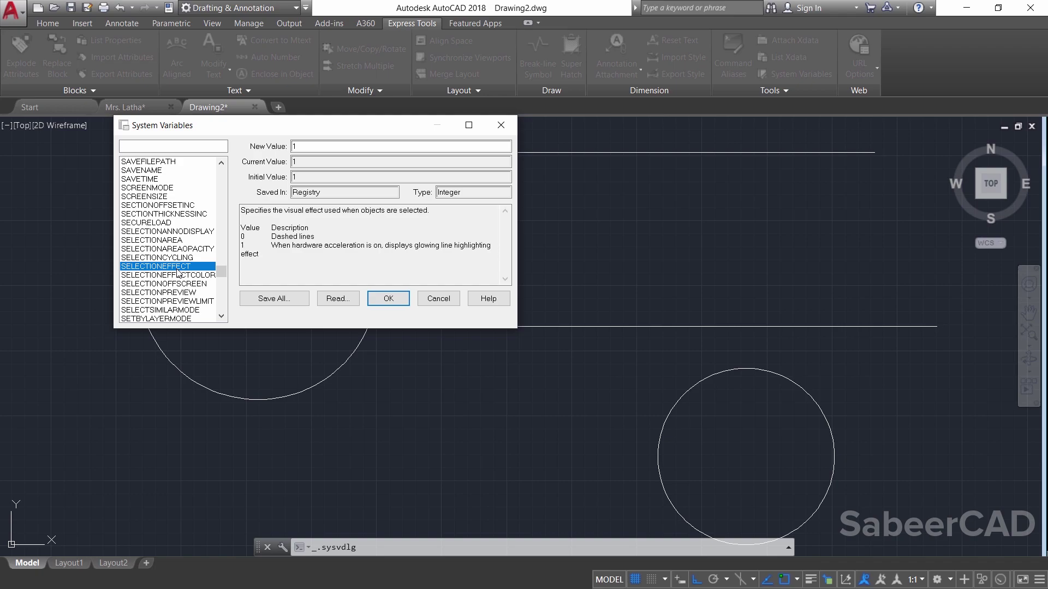
pyautogui.doubleClick(307, 147)
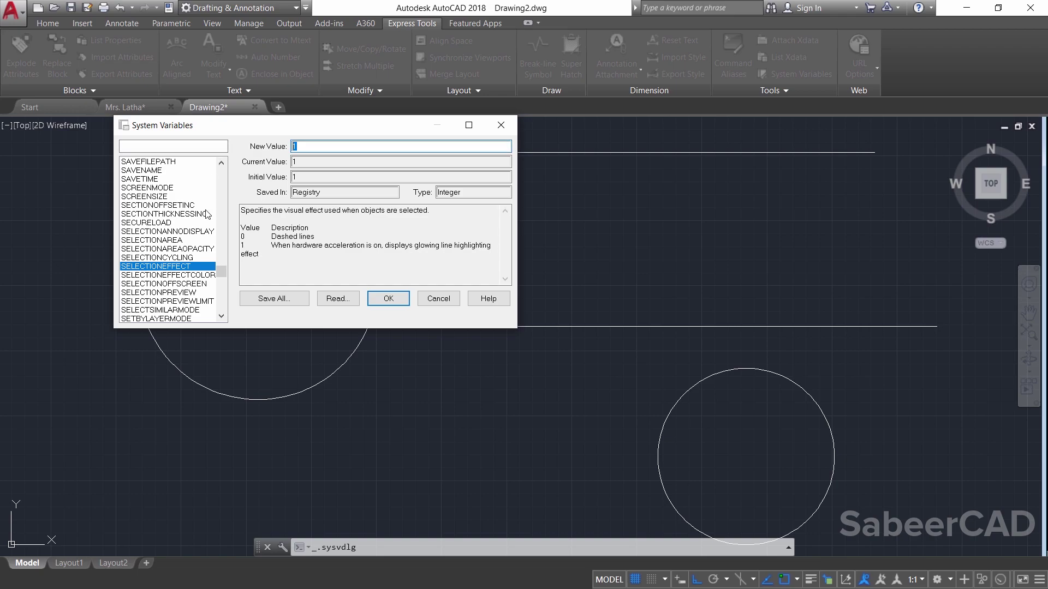
pyautogui.write('0')
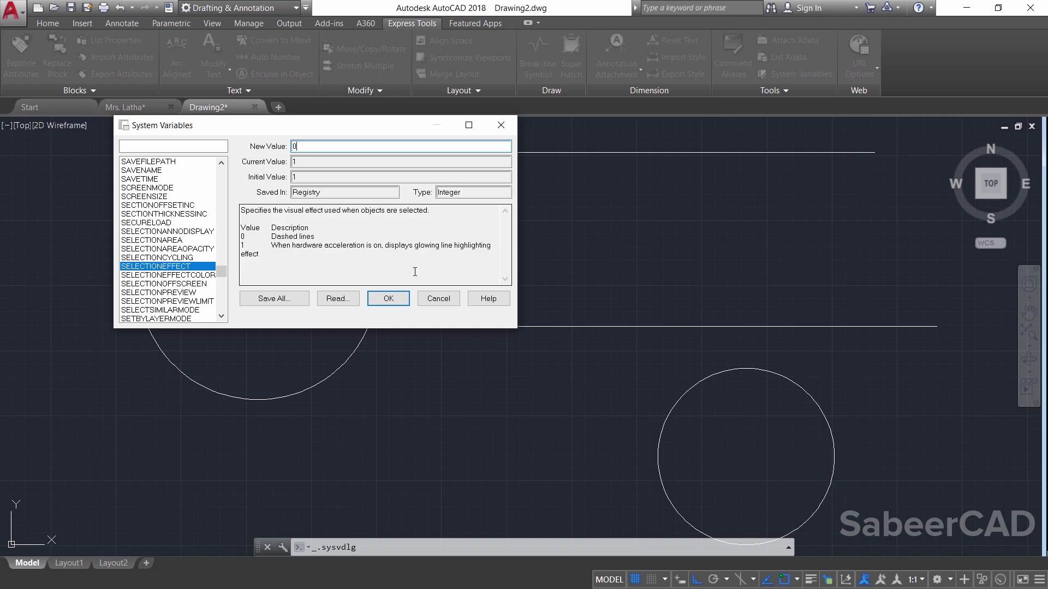
pyautogui.click(388, 298)
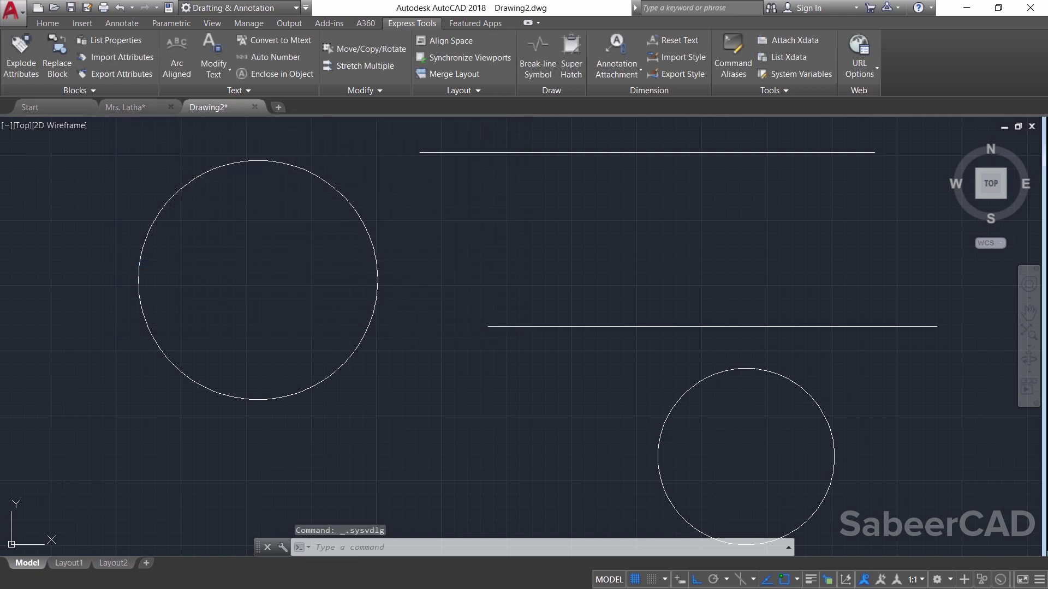
# - Turn Hardware Acceleration back on in Graphics Performance
pyautogui.click(1002, 581)
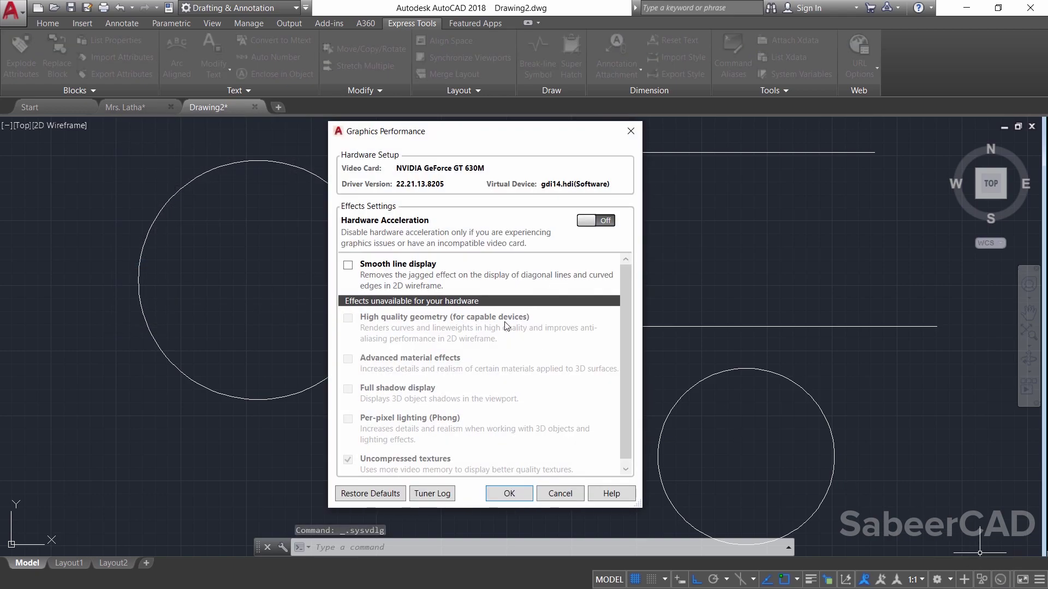
pyautogui.click(596, 221)
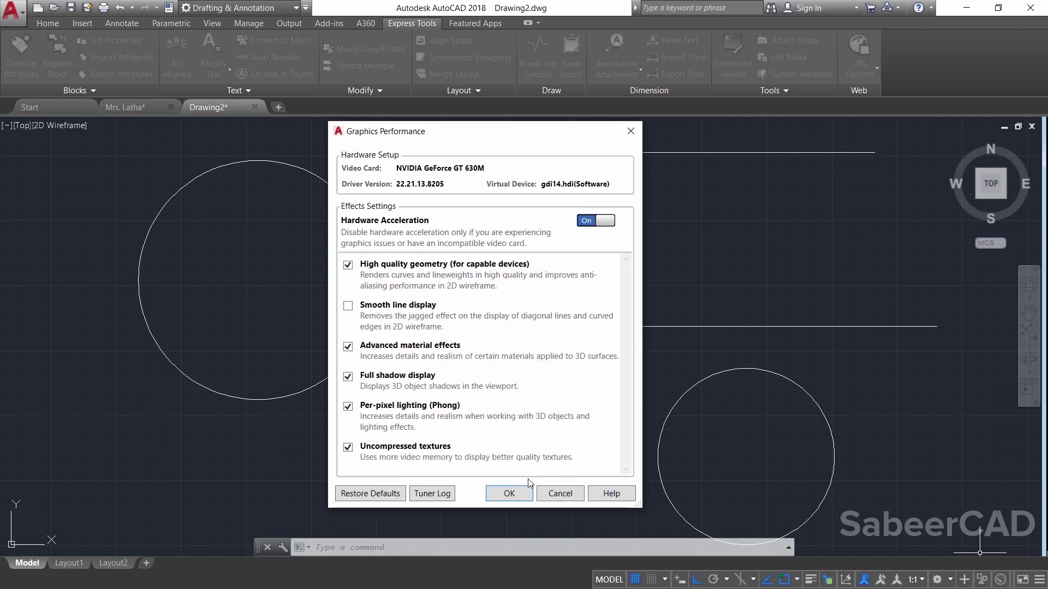
pyautogui.click(509, 493)
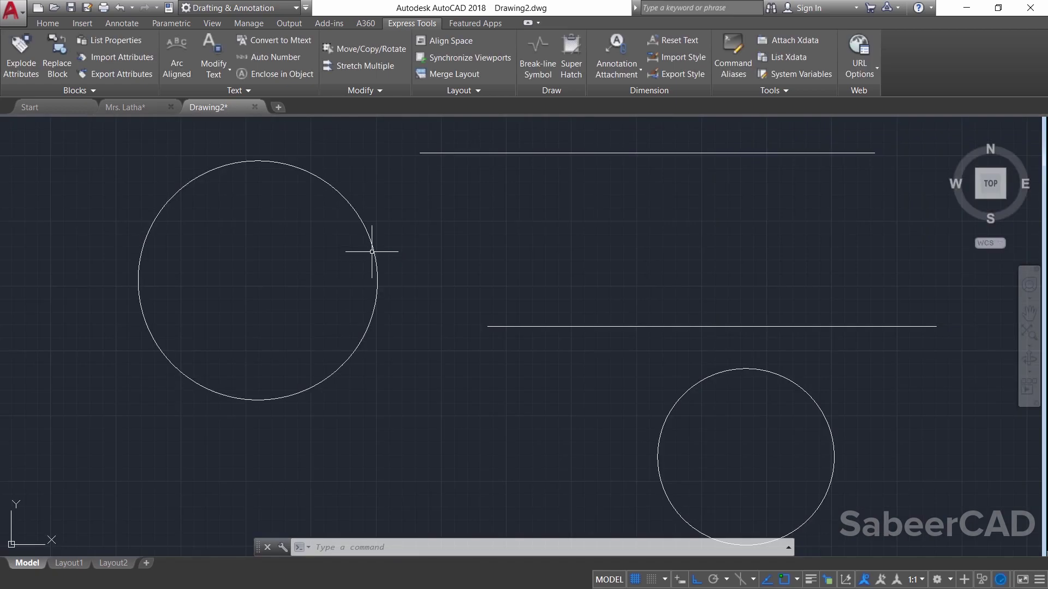
# - Select the left circle to confirm its dashed highlight, then deselect it
pyautogui.click(372, 251)
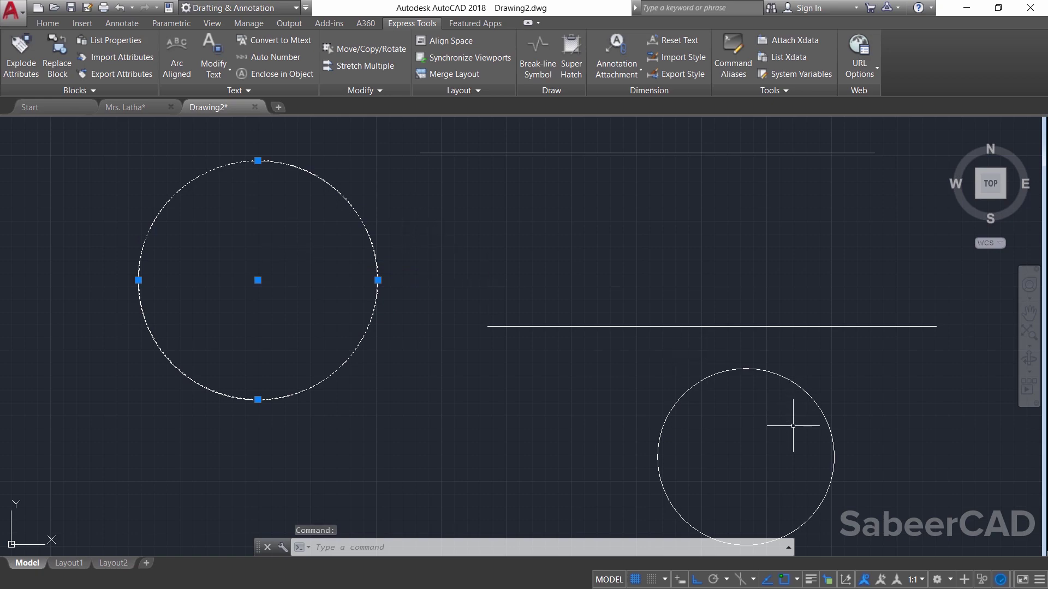
pyautogui.press('Escape')
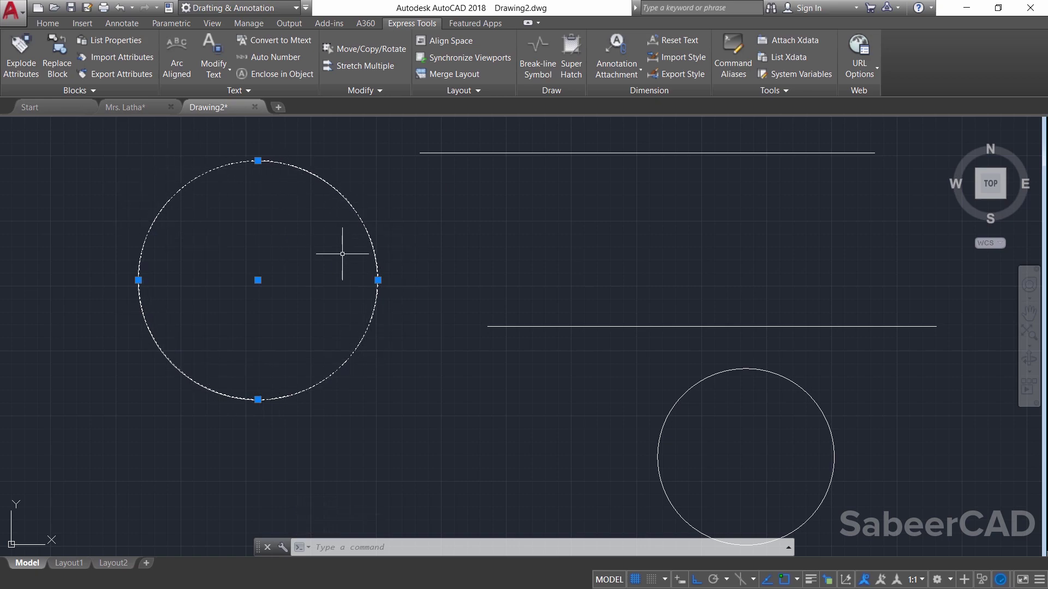
pyautogui.press('Escape')
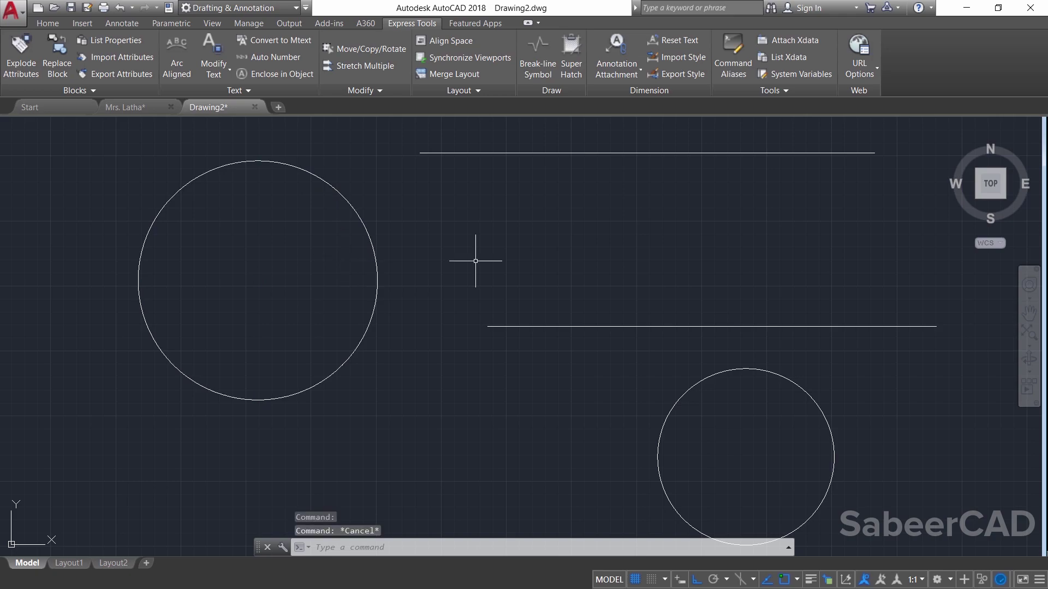
# - Set HIGHLIGHT to 0 in System Variables, then test by clicking the left circle
pyautogui.click(792, 76)
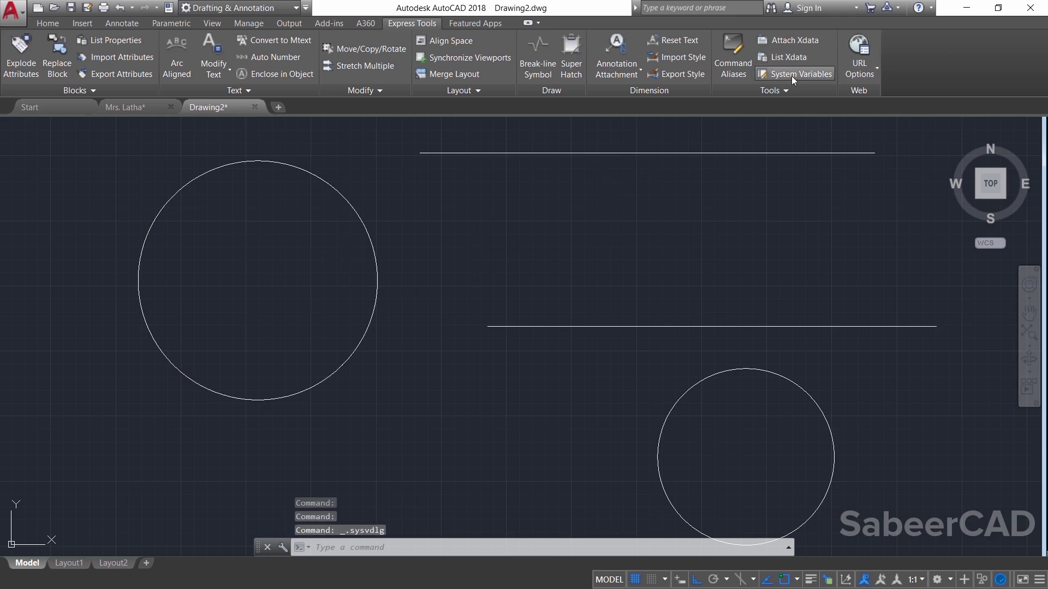
pyautogui.moveTo(224, 175); pyautogui.dragTo(224, 227)
pyautogui.click(163, 232)
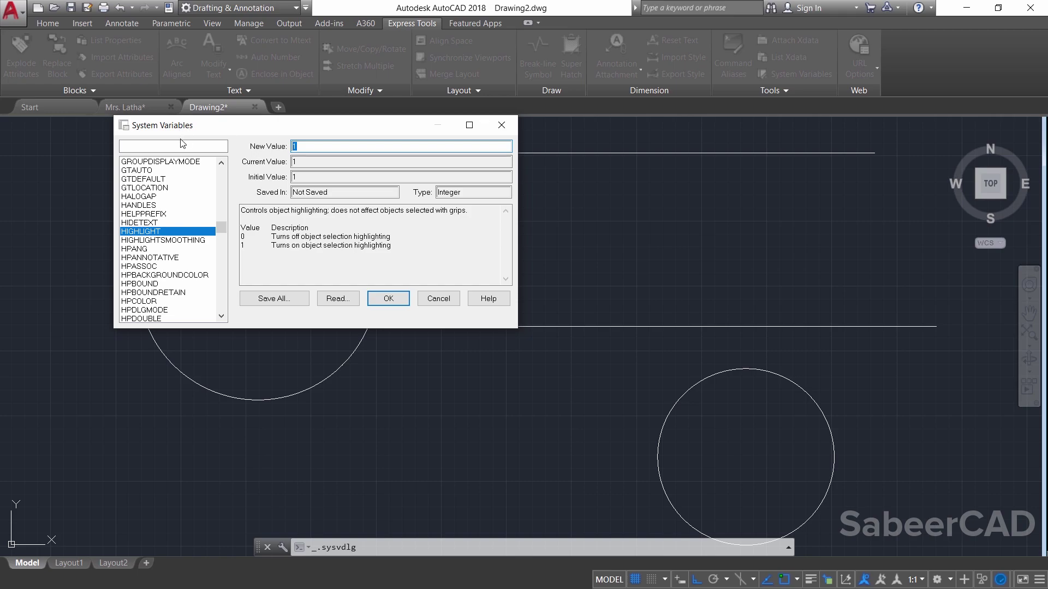
pyautogui.write('0')
pyautogui.click(388, 299)
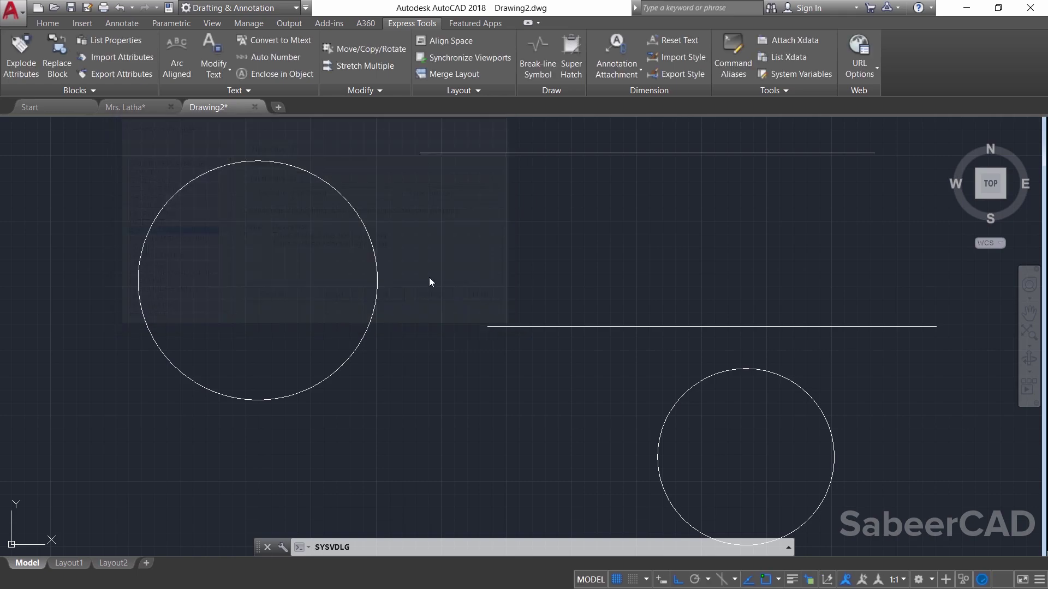
pyautogui.click(362, 221)
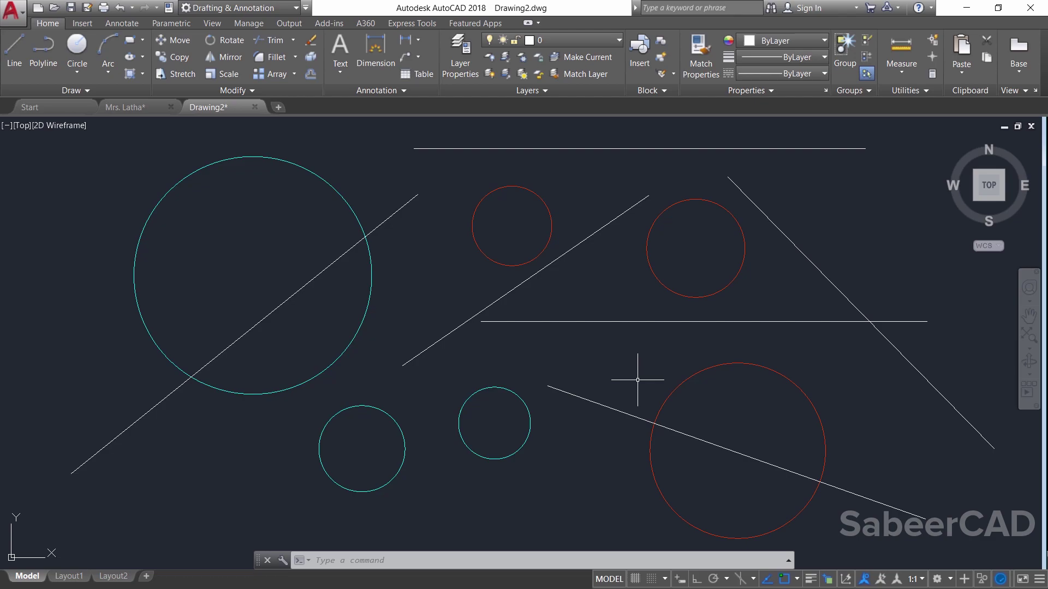
# - Run FILTER, add an Object = Circle condition and apply it
pyautogui.write('filter')
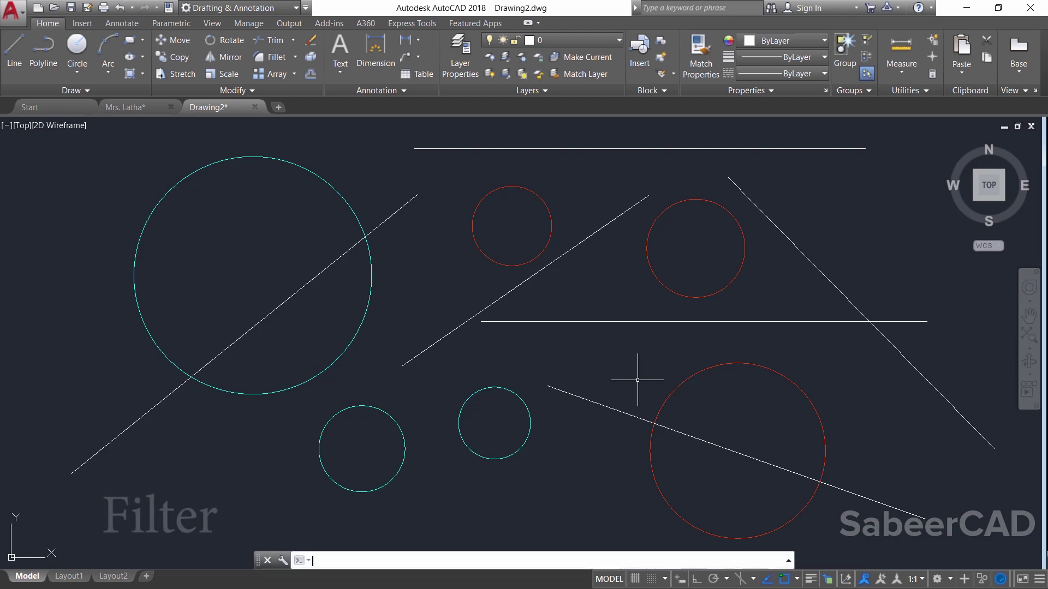
pyautogui.press('Return')
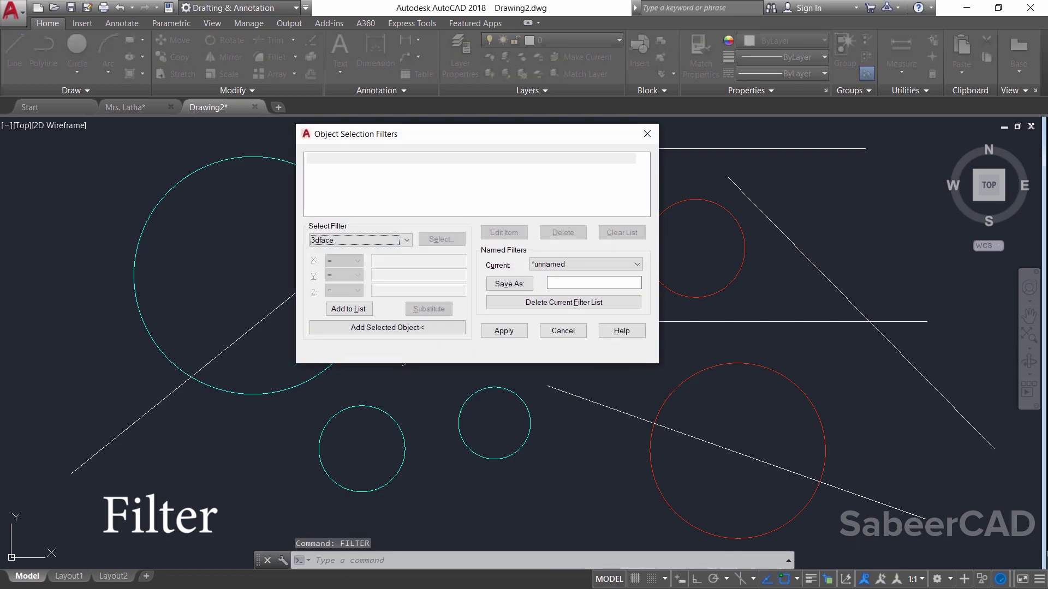
pyautogui.moveTo(386, 136); pyautogui.dragTo(628, 273)
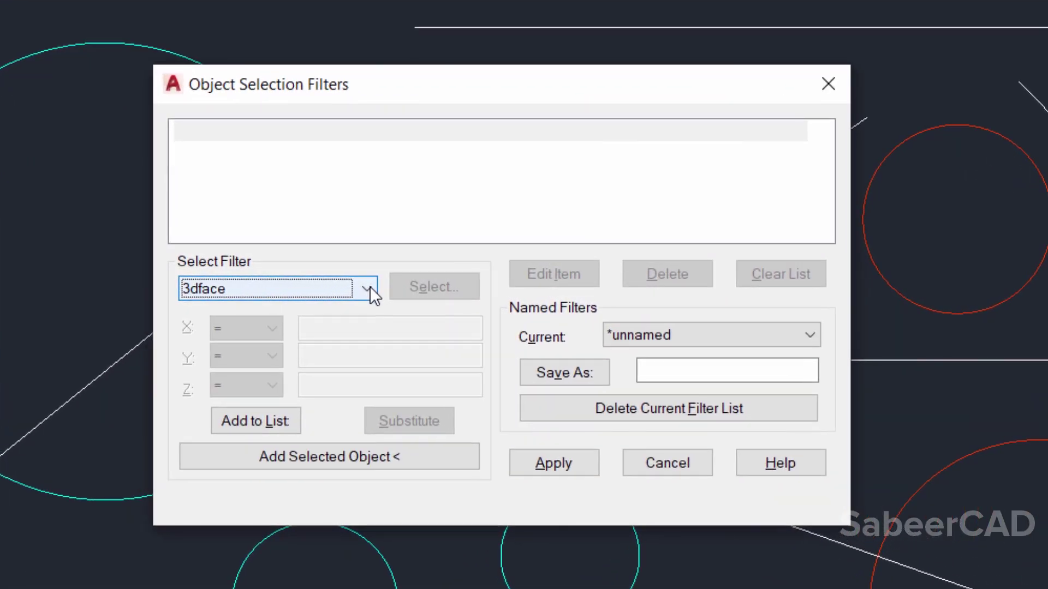
pyautogui.click(369, 289)
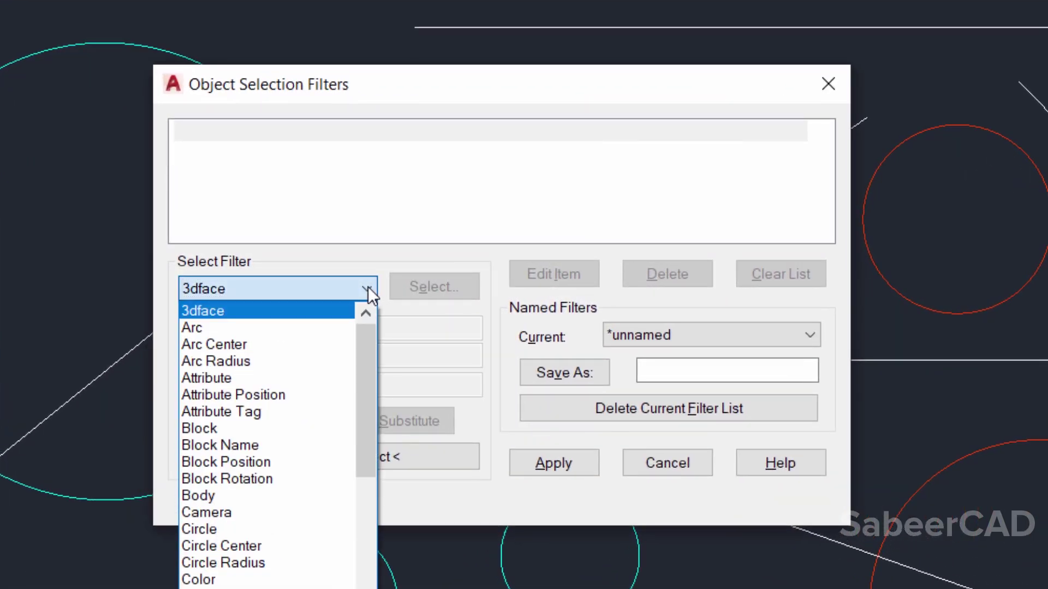
pyautogui.click(215, 528)
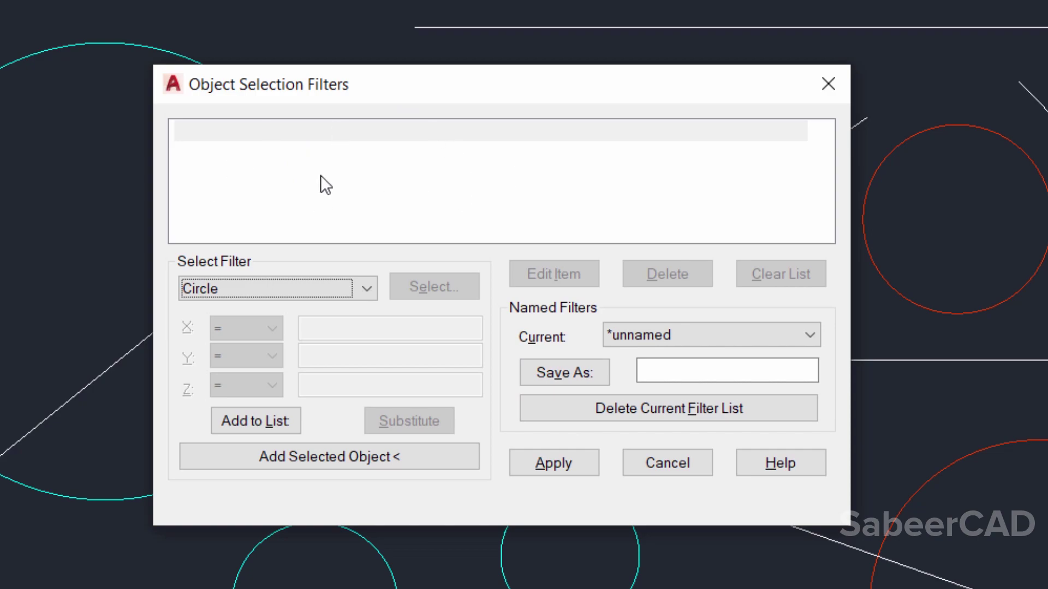
pyautogui.click(267, 427)
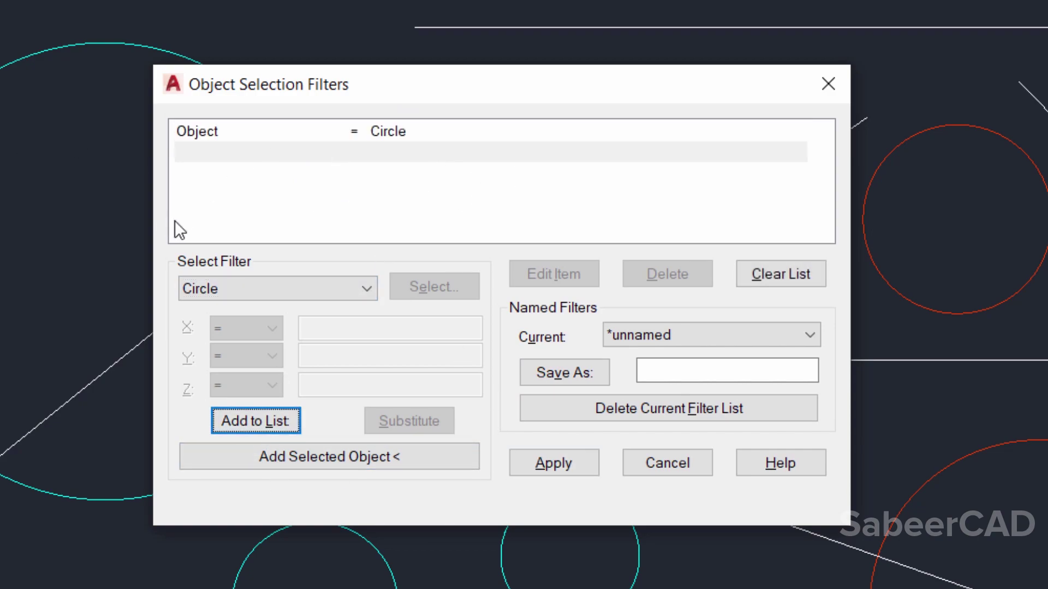
pyautogui.click(559, 470)
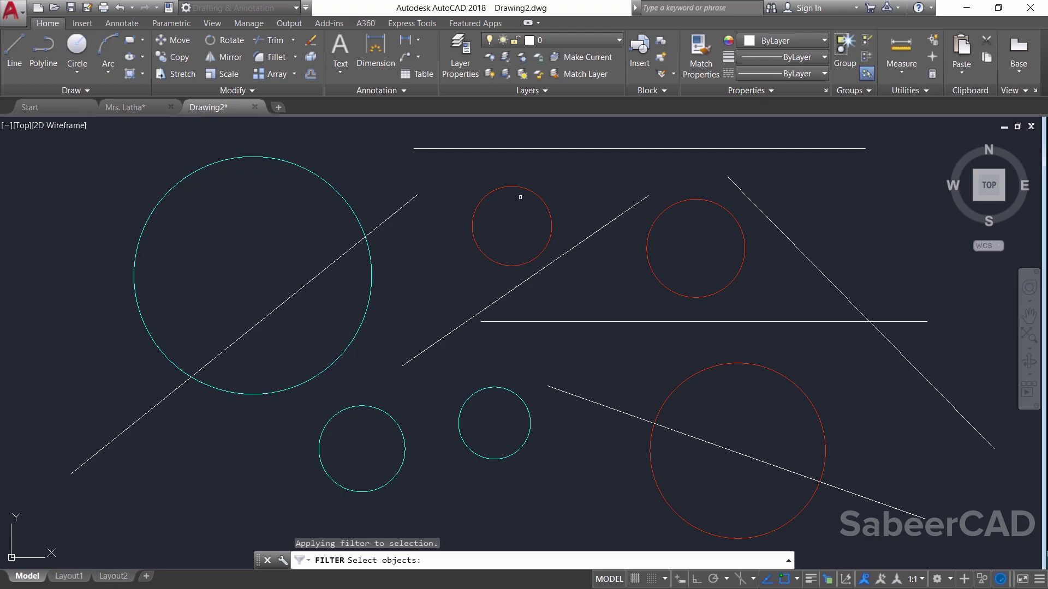
# - Select ALL through the circle filter, then clear the selection
pyautogui.write('ALL')
pyautogui.press('Return')
pyautogui.press('Return')
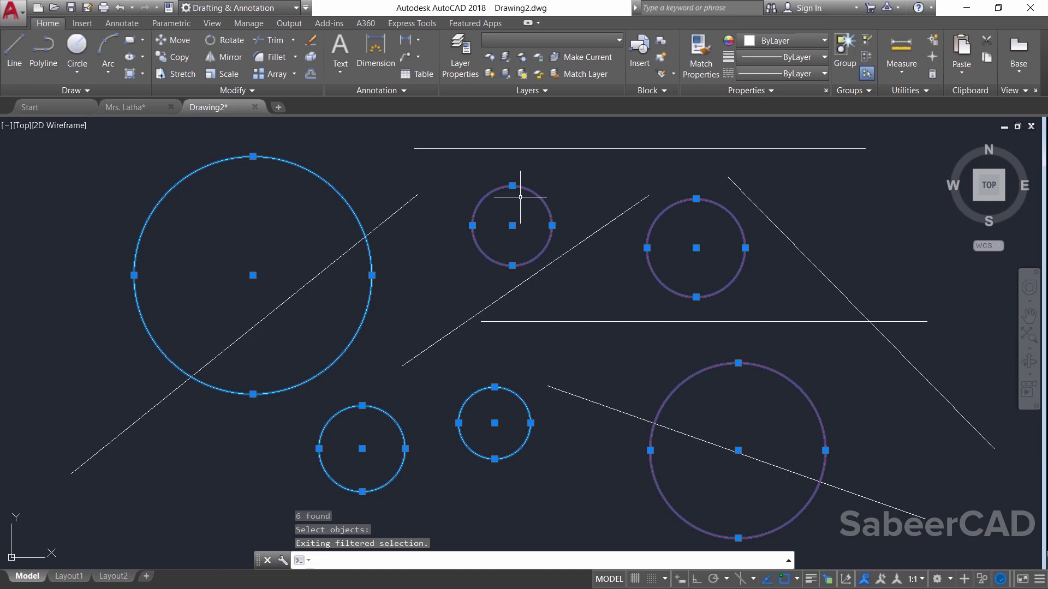
pyautogui.press('Escape')
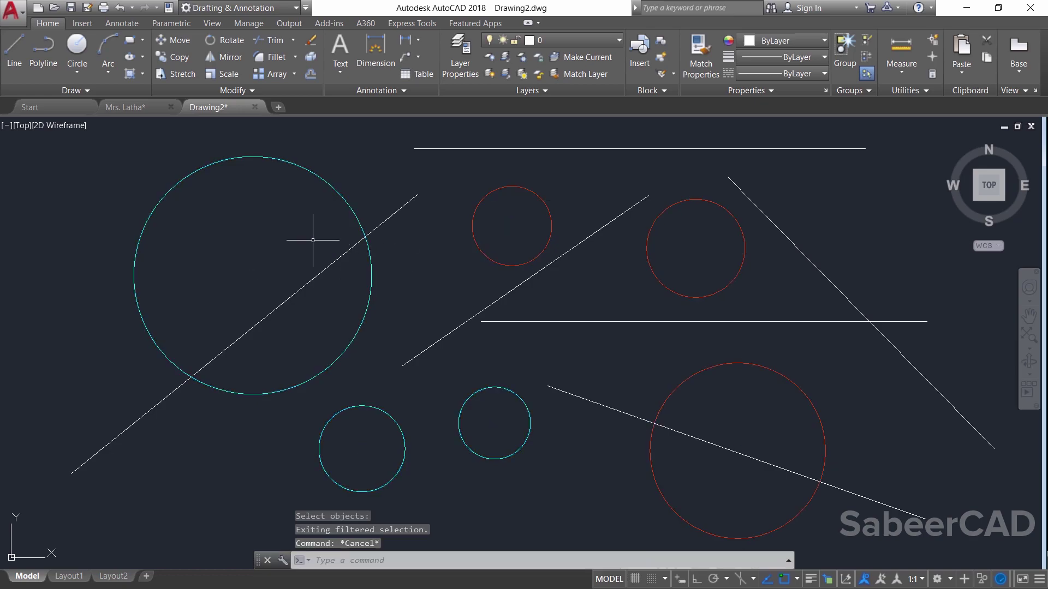
pyautogui.rightClick(592, 198)
# - Add a Layer = CIR2 condition to the circle filter and apply it
pyautogui.click(629, 205)
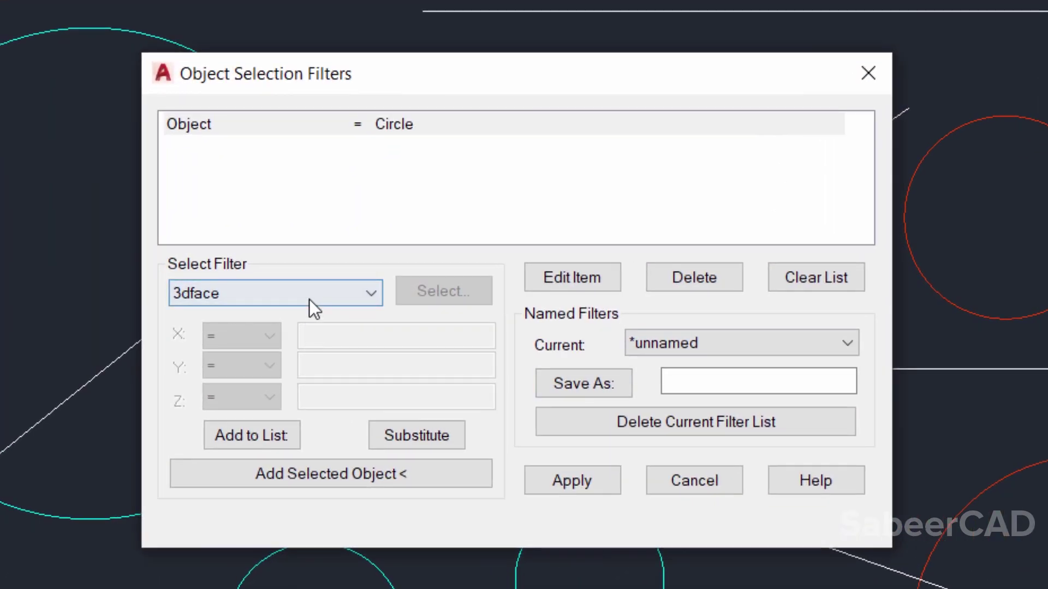
pyautogui.click(356, 284)
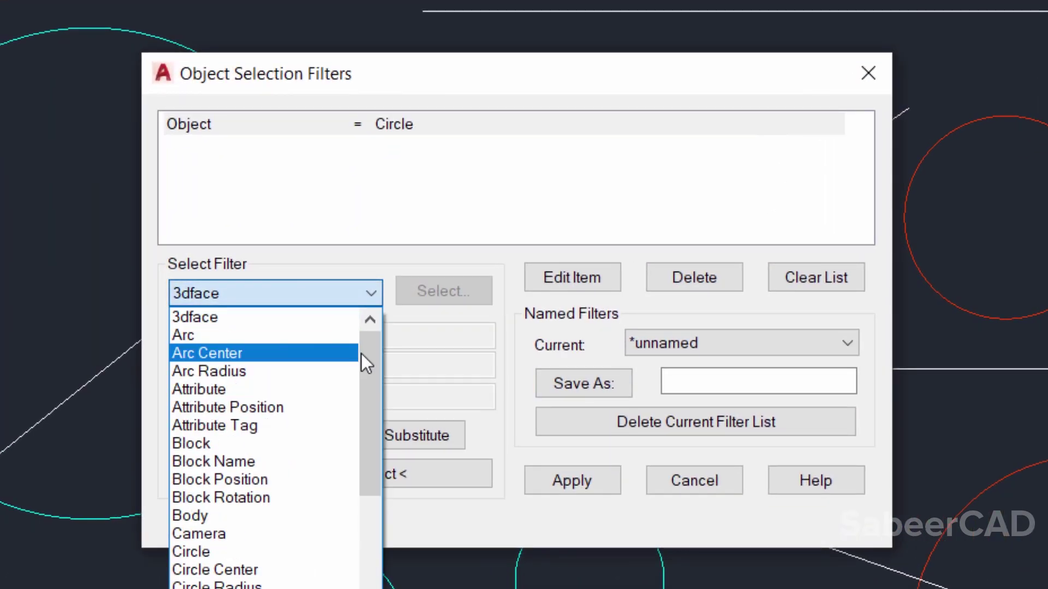
pyautogui.moveTo(378, 365); pyautogui.dragTo(365, 492)
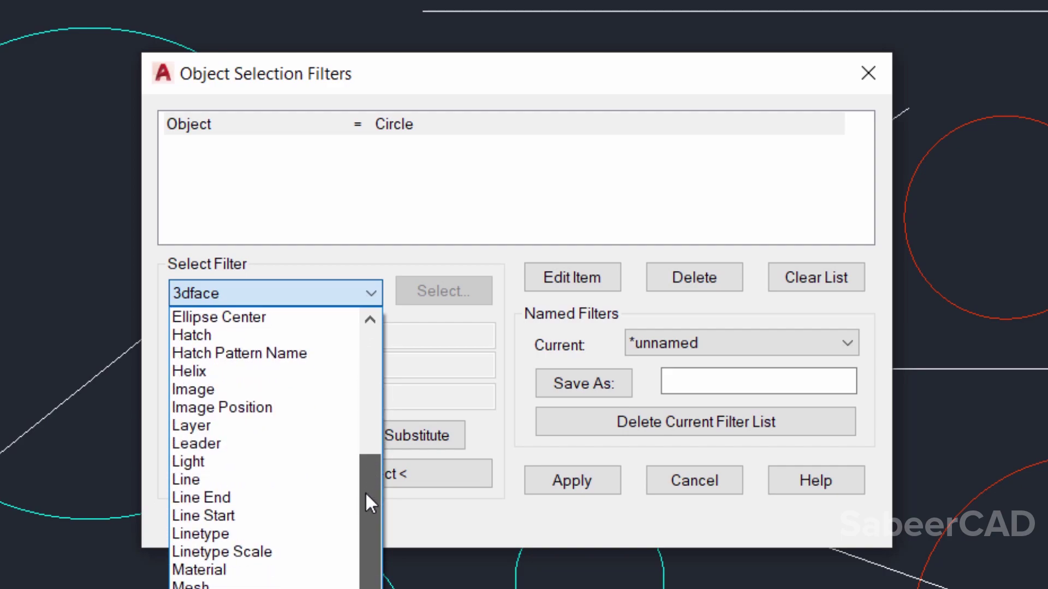
pyautogui.click(232, 424)
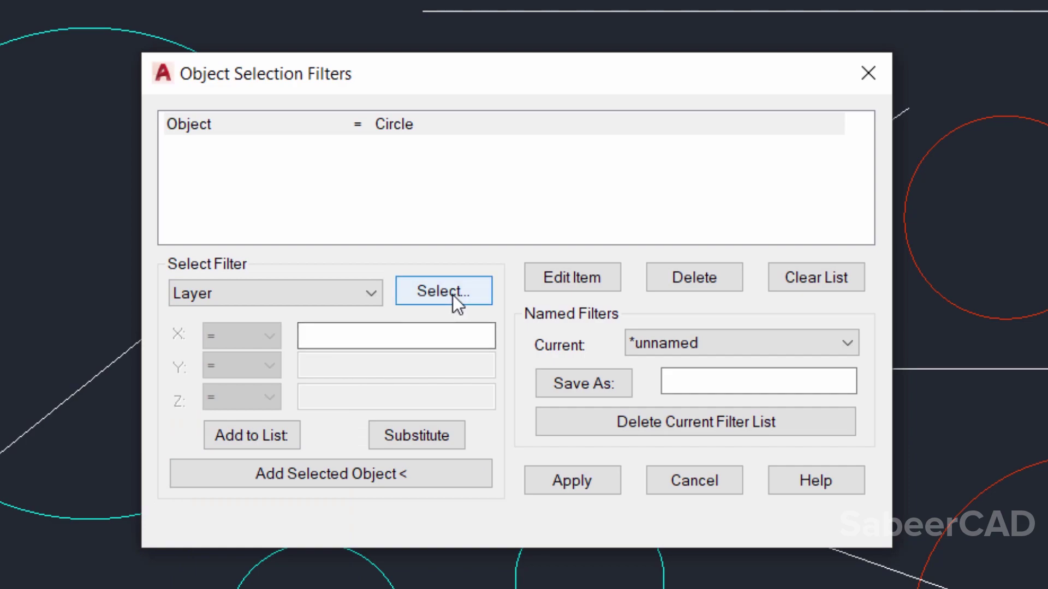
pyautogui.click(453, 294)
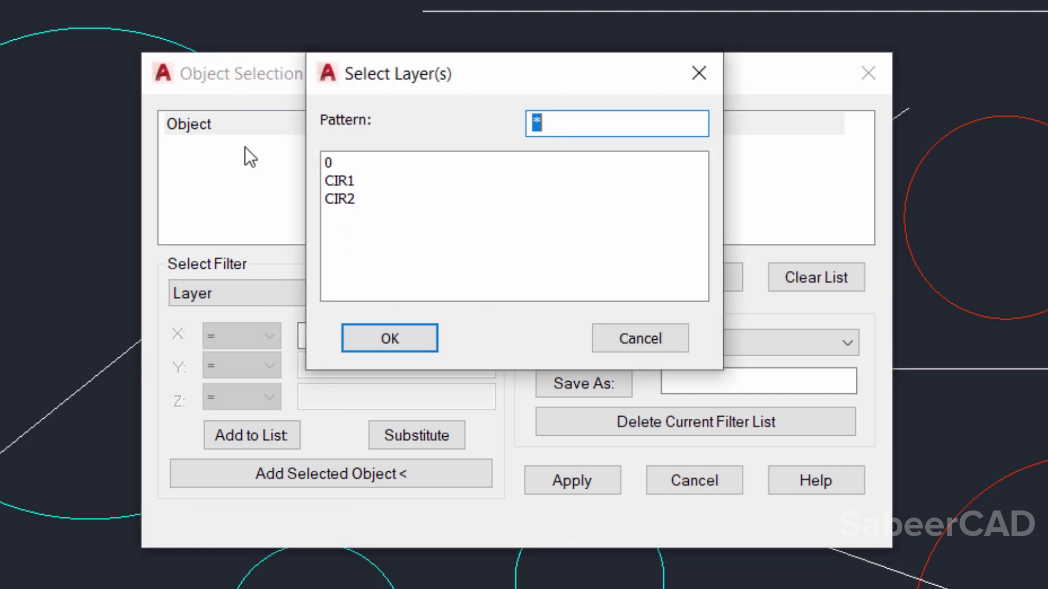
pyautogui.click(346, 200)
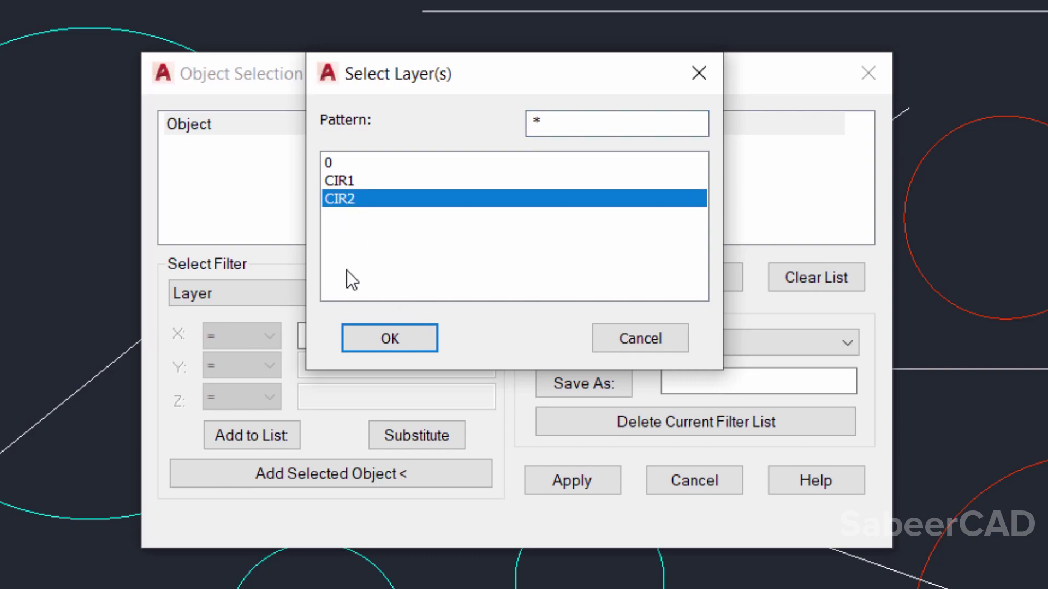
pyautogui.click(389, 338)
pyautogui.press('Return')
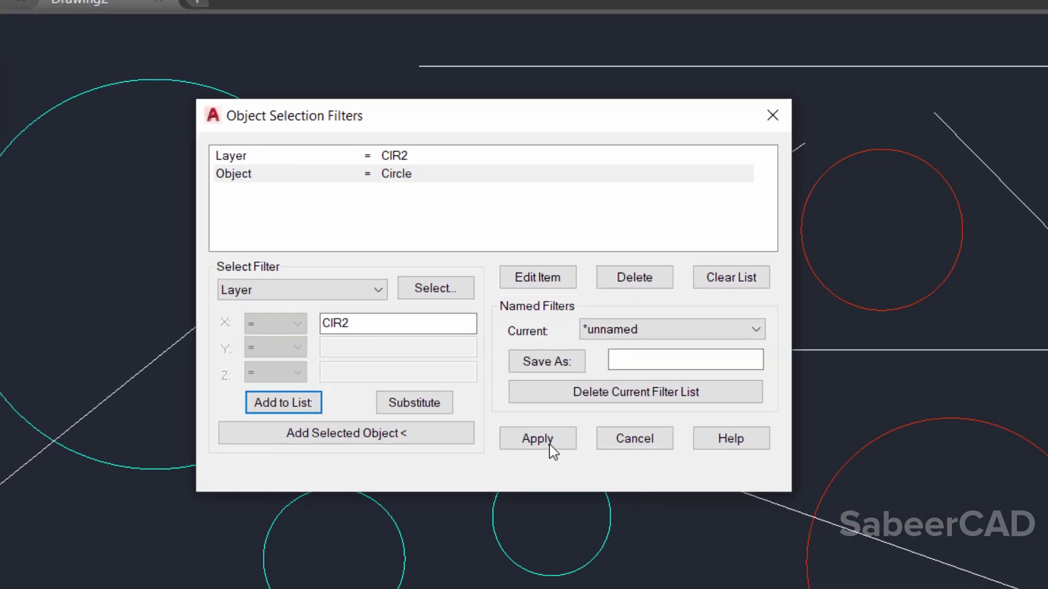
pyautogui.click(572, 480)
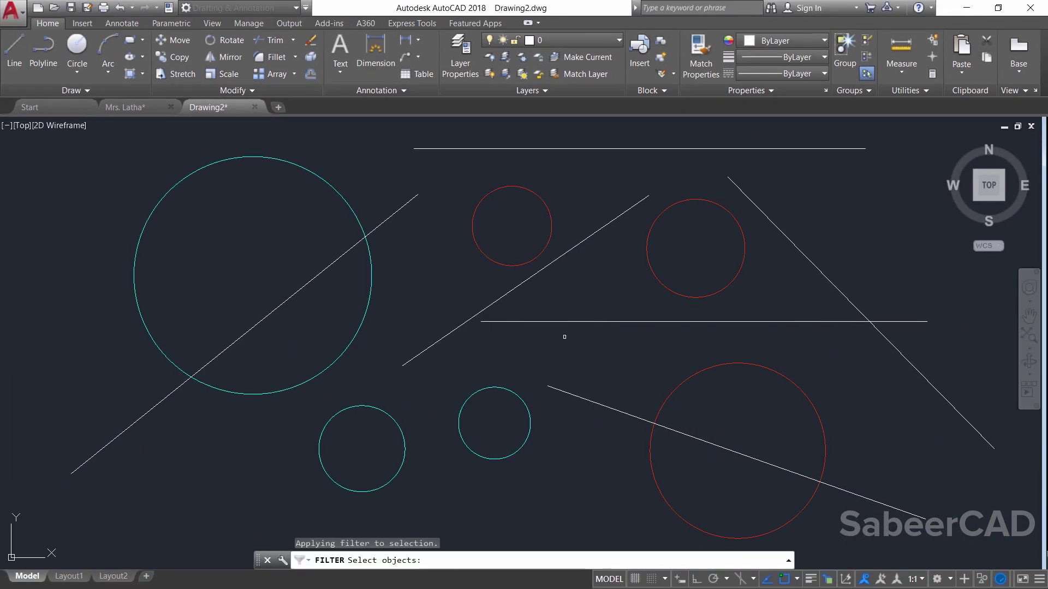
# - Select ALL to catch the three CIR2 circles, clear them, and reopen FILTER
pyautogui.write('all')
pyautogui.press('Return')
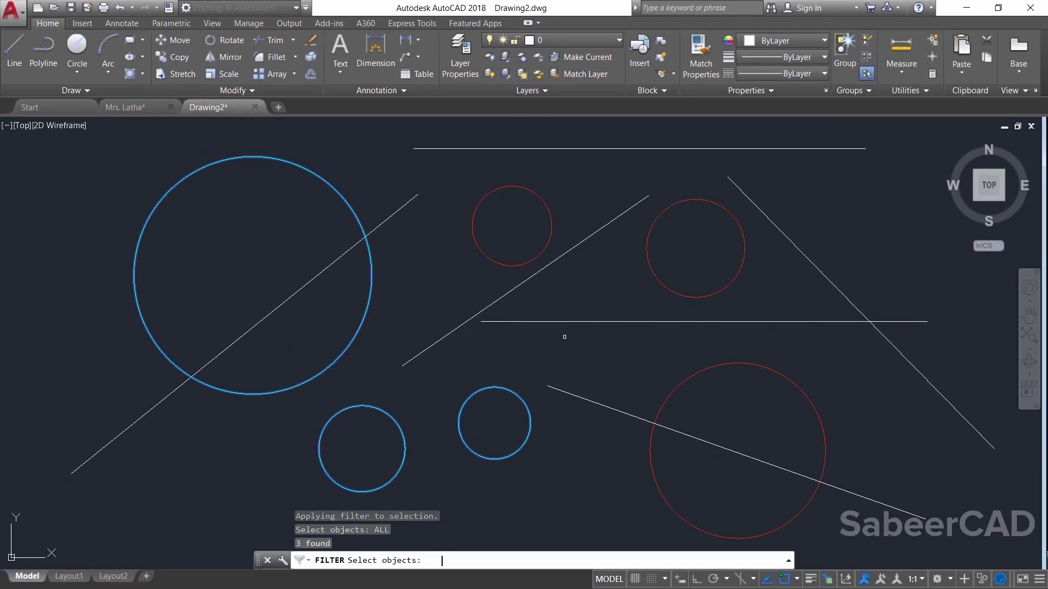
pyautogui.press('Return')
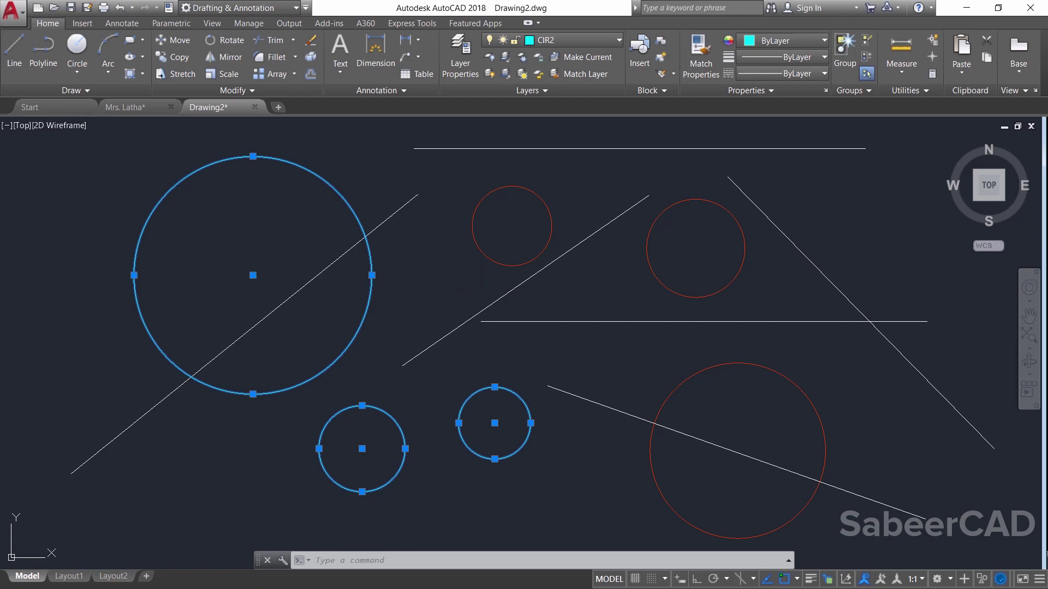
pyautogui.press('Escape')
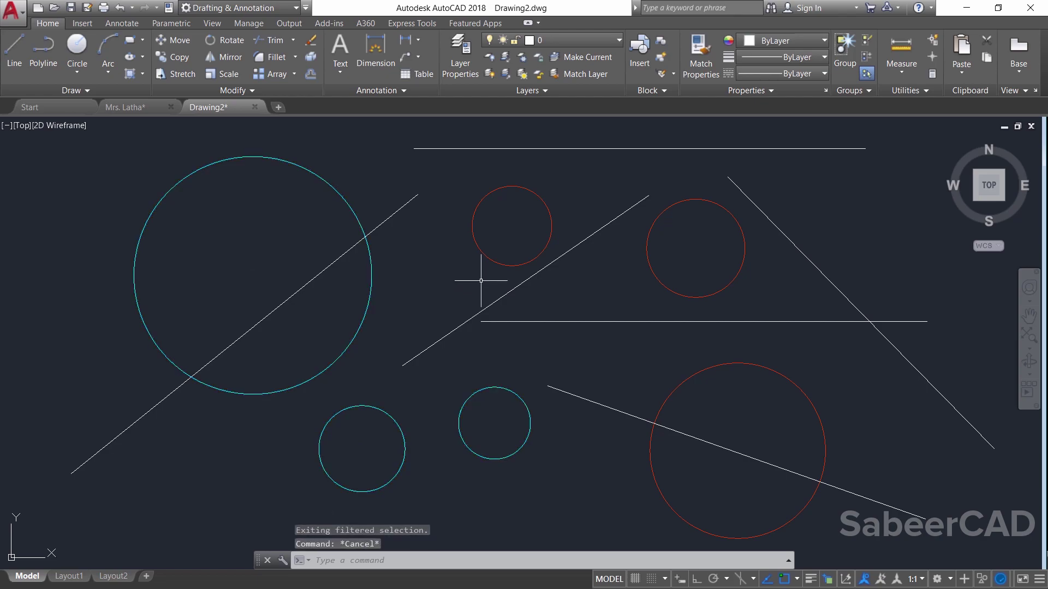
pyautogui.rightClick(518, 204)
pyautogui.click(567, 212)
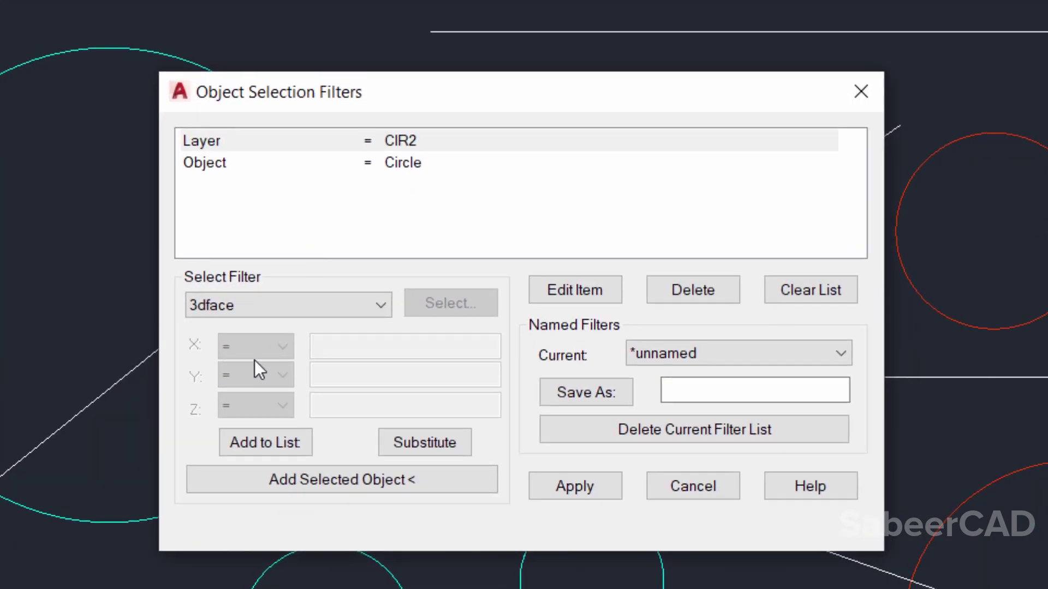
# - Add a Circle Radius <= 140 condition to the object selection filter list
pyautogui.click(288, 297)
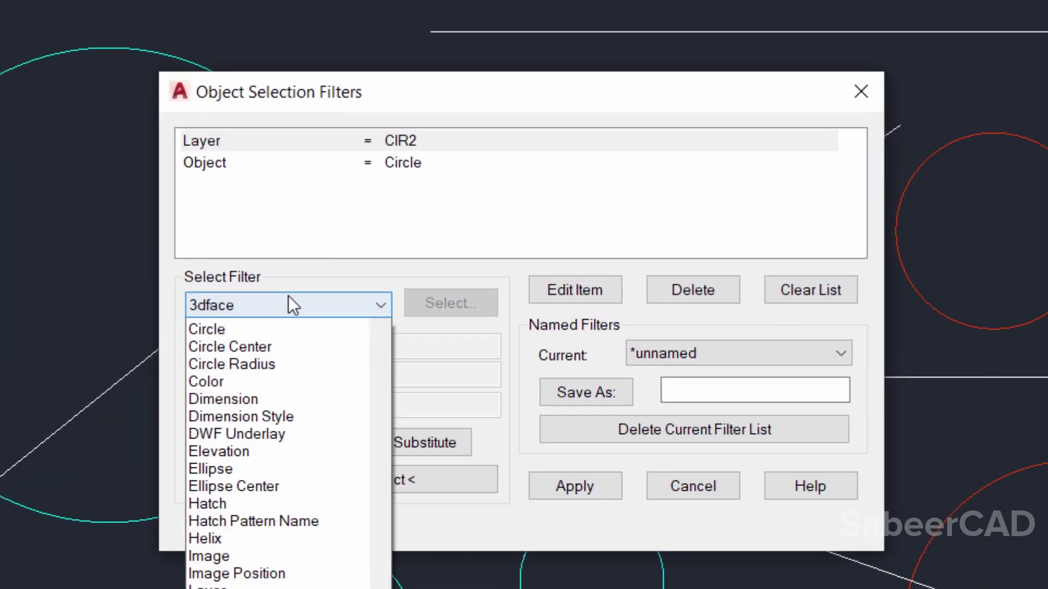
pyautogui.scroll(-2, 388, 382)
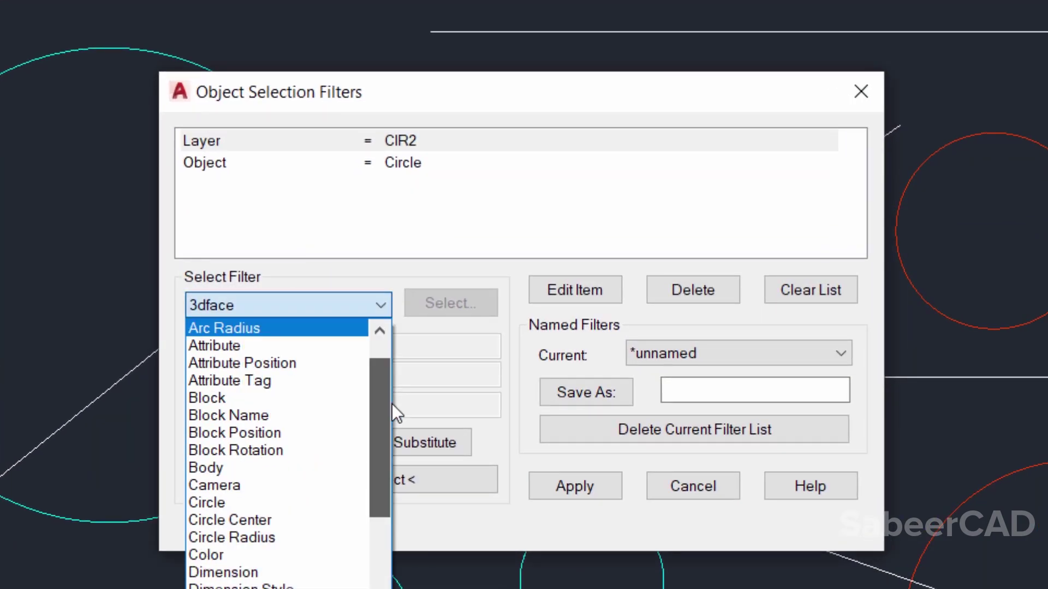
pyautogui.click(229, 502)
pyautogui.click(257, 346)
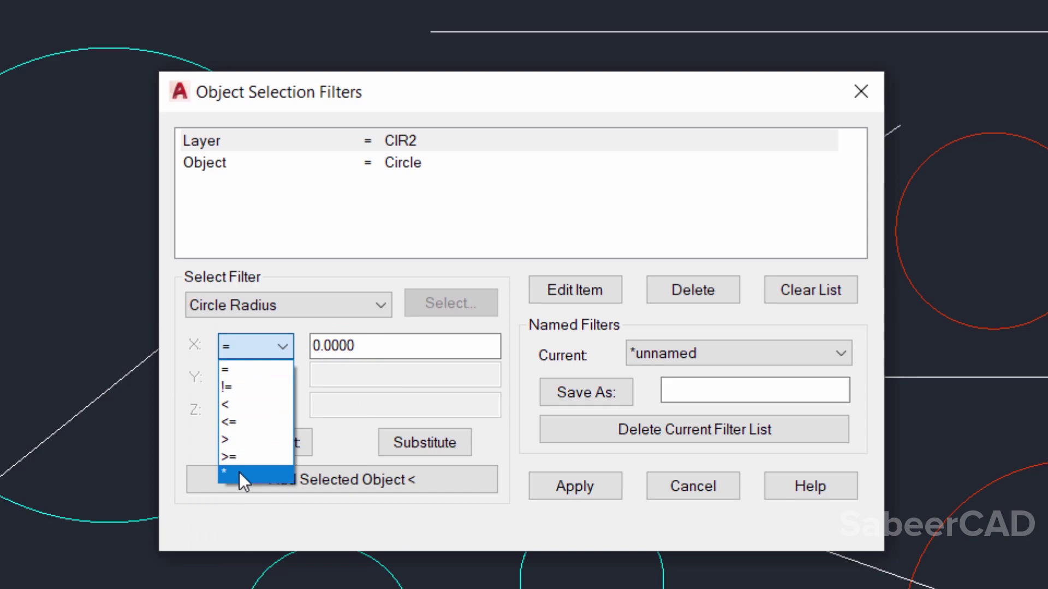
pyautogui.click(238, 421)
pyautogui.moveTo(388, 346); pyautogui.dragTo(164, 346)
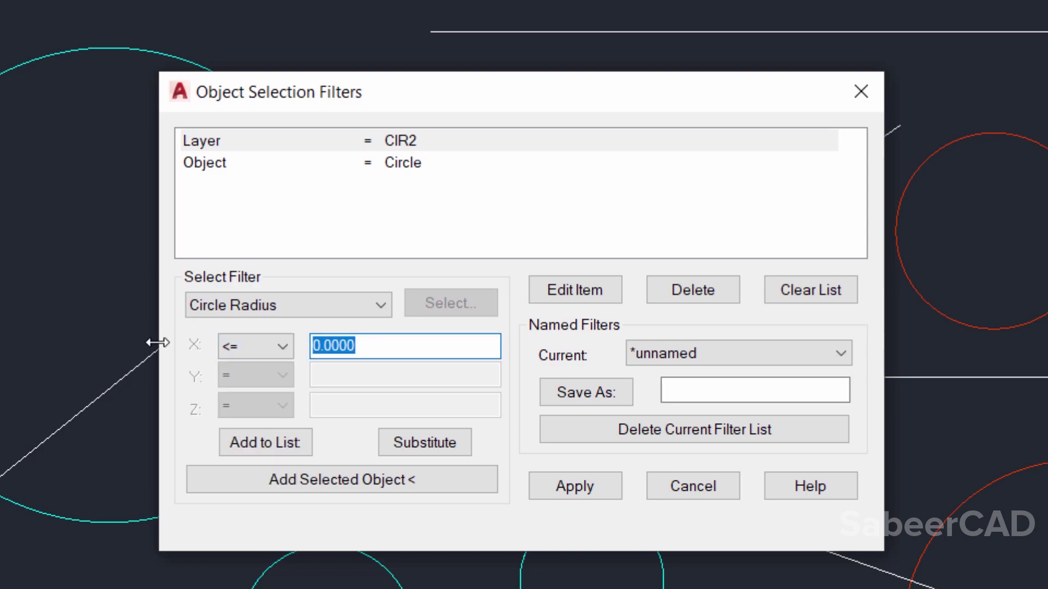
pyautogui.press('BackSpace')
pyautogui.write('140')
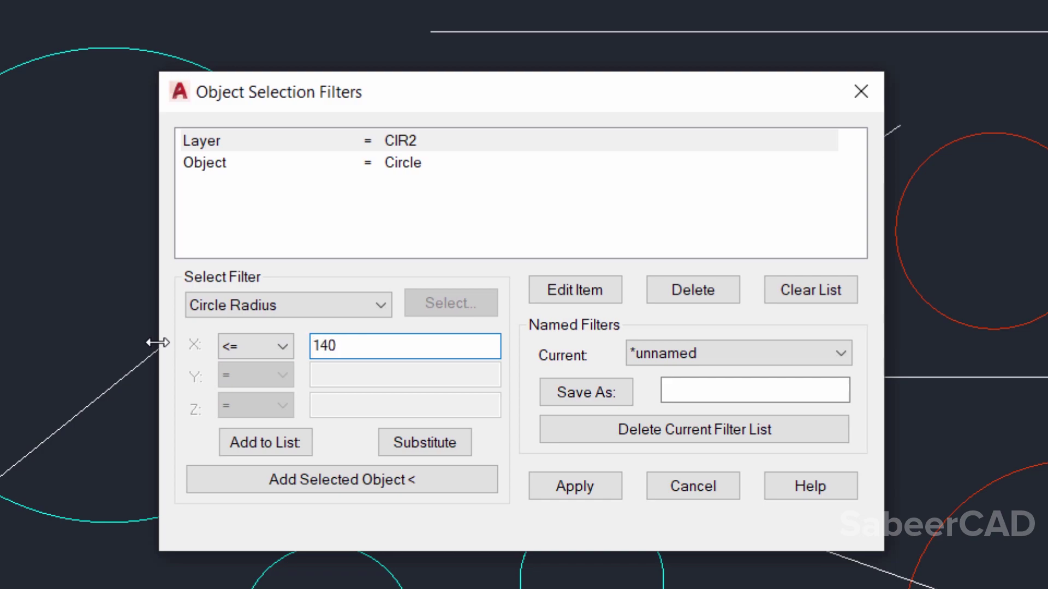
pyautogui.click(289, 439)
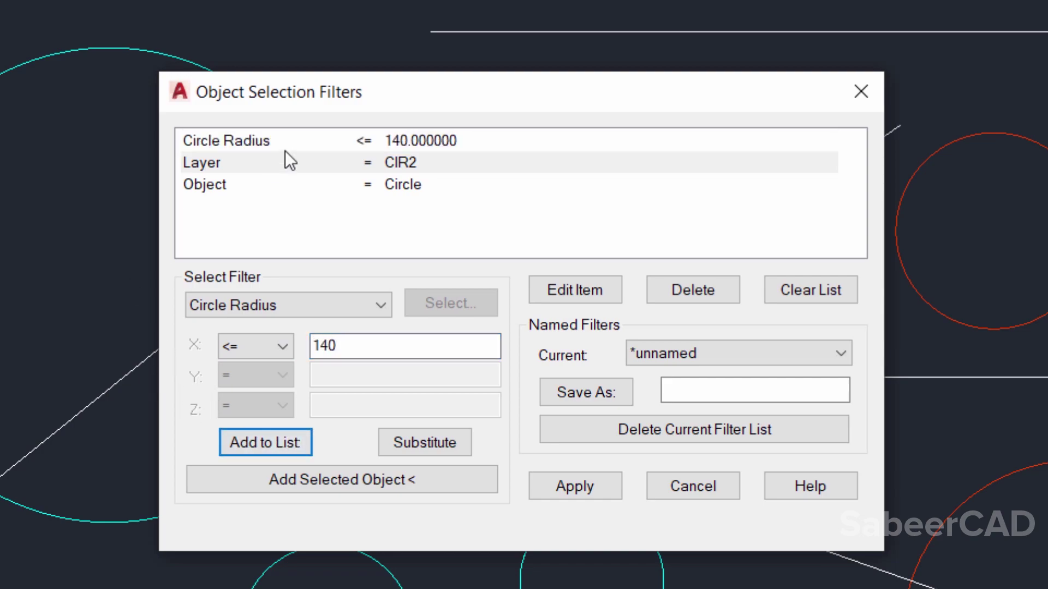
# - Apply the filter to ALL objects, selecting only the smallest cyan CIR2 circle
pyautogui.click(583, 486)
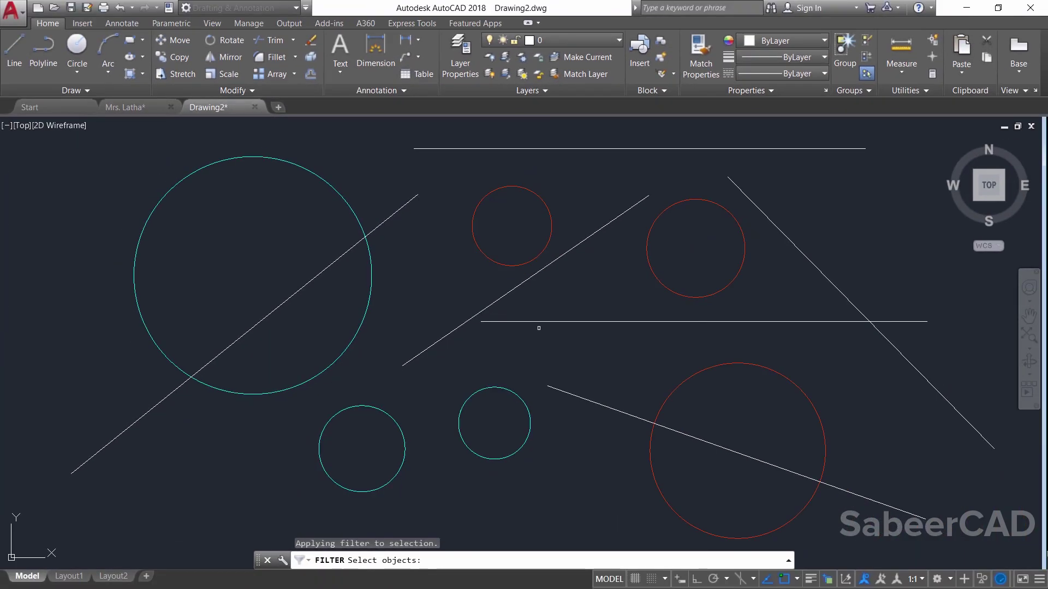
pyautogui.write('all')
pyautogui.press('Return')
pyautogui.press('Return')
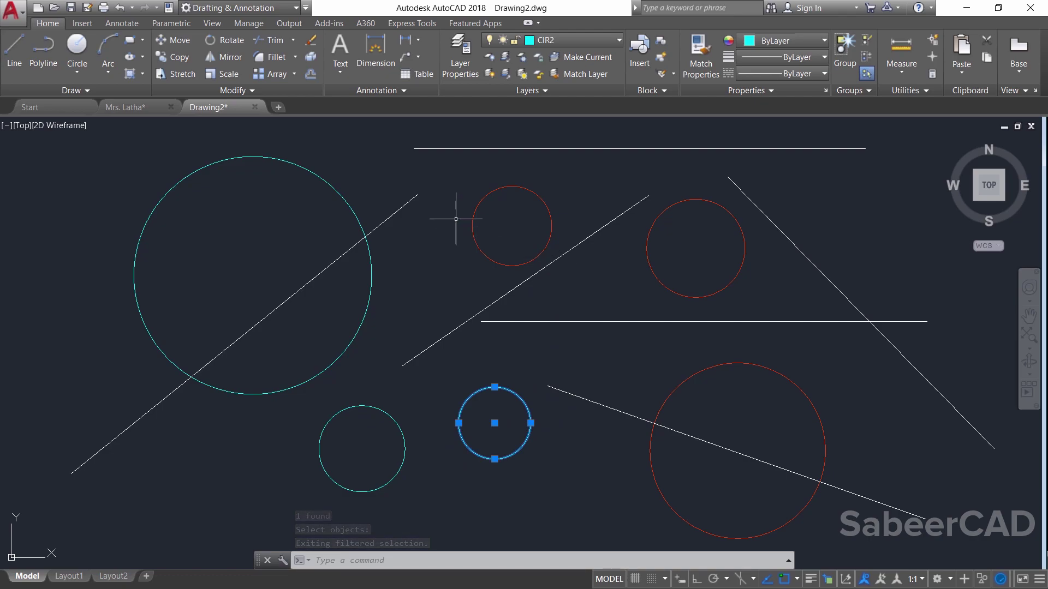
pyautogui.rightClick(443, 200)
pyautogui.click(479, 211)
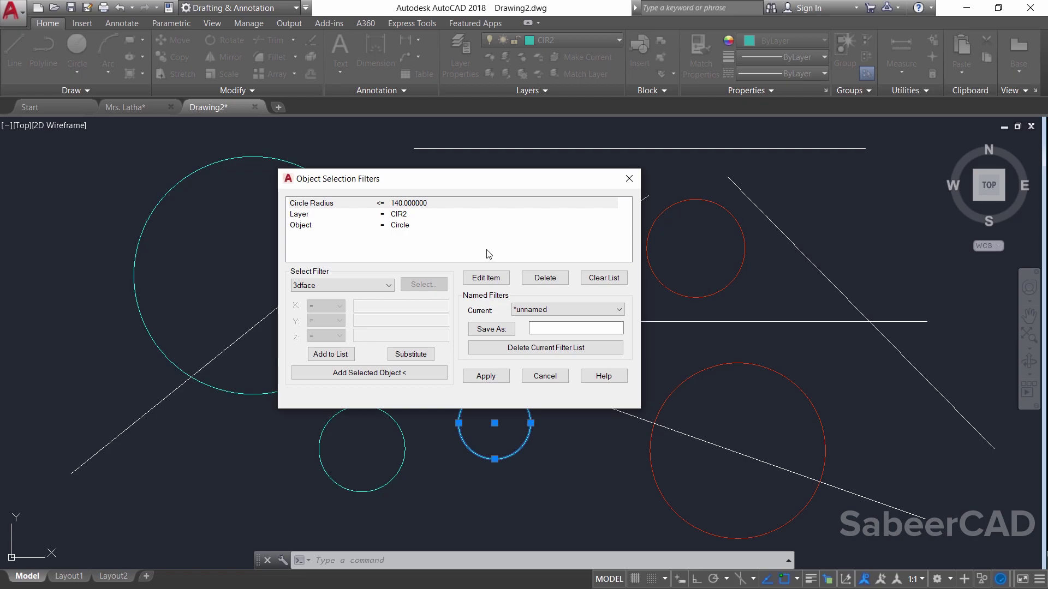
# - Cancel the repeated filter so no circles remain selected
pyautogui.press('Escape')
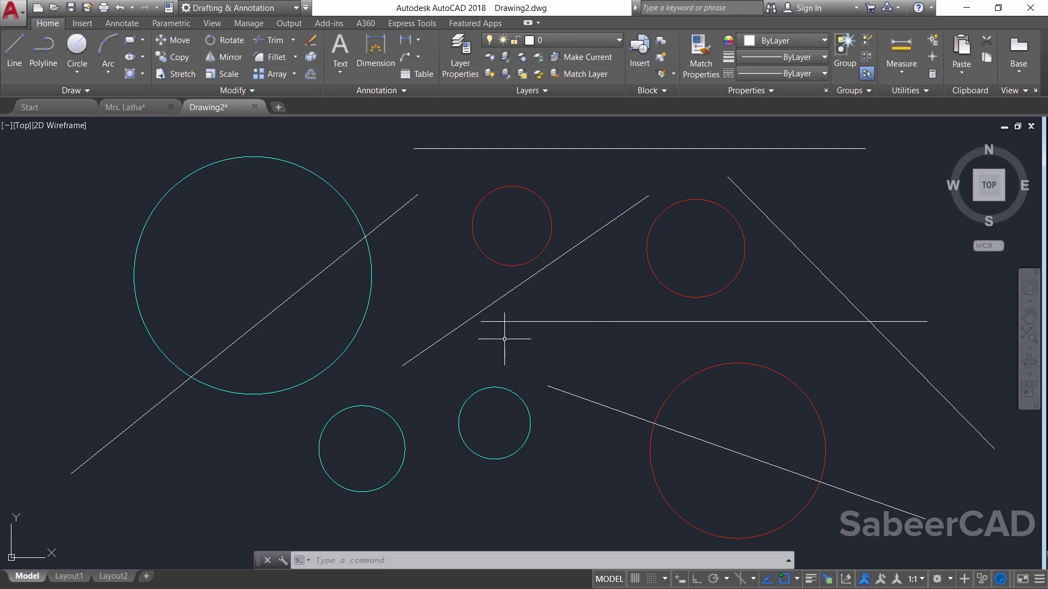
pyautogui.write('QSELECT')
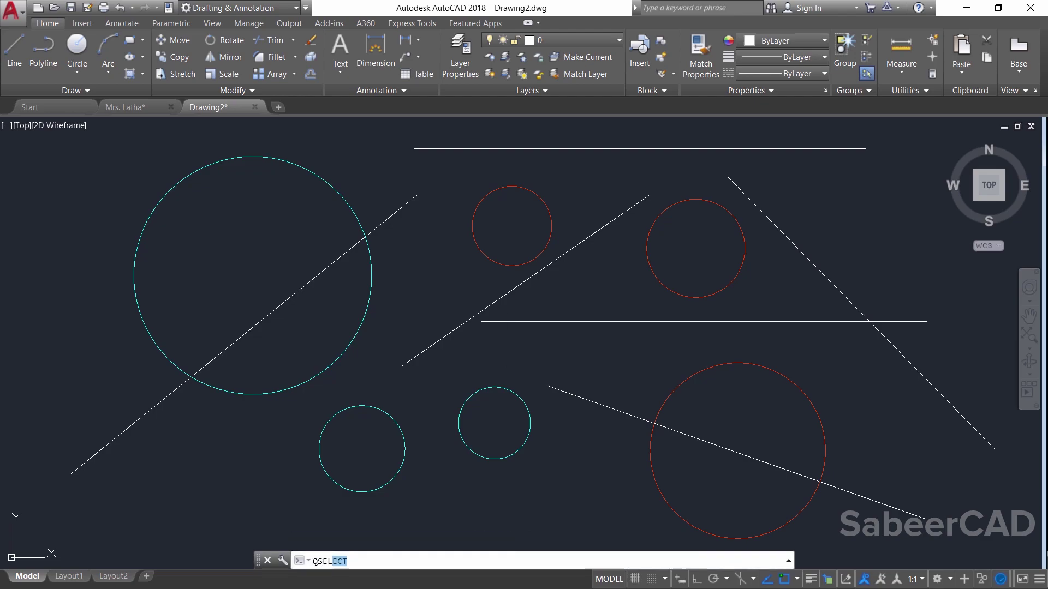
# - Bring up Quick Select with QSEL, then switch to the house floor-plan drawing
pyautogui.press('Return')
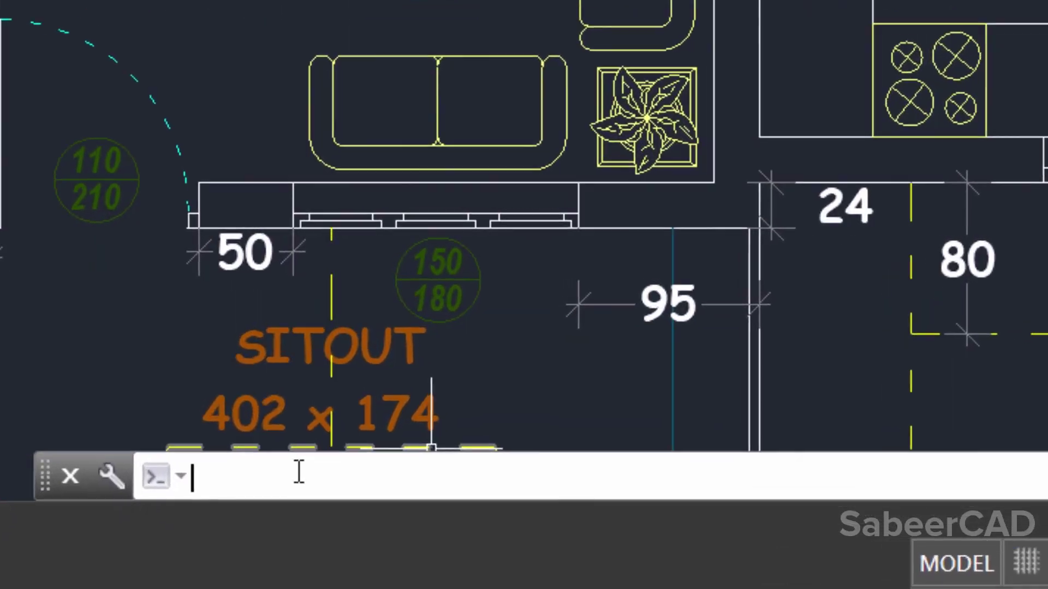
# - Run (SETQ S1 (SSGET)) and pick the first window corner around the living-room furniture
pyautogui.write('(s')
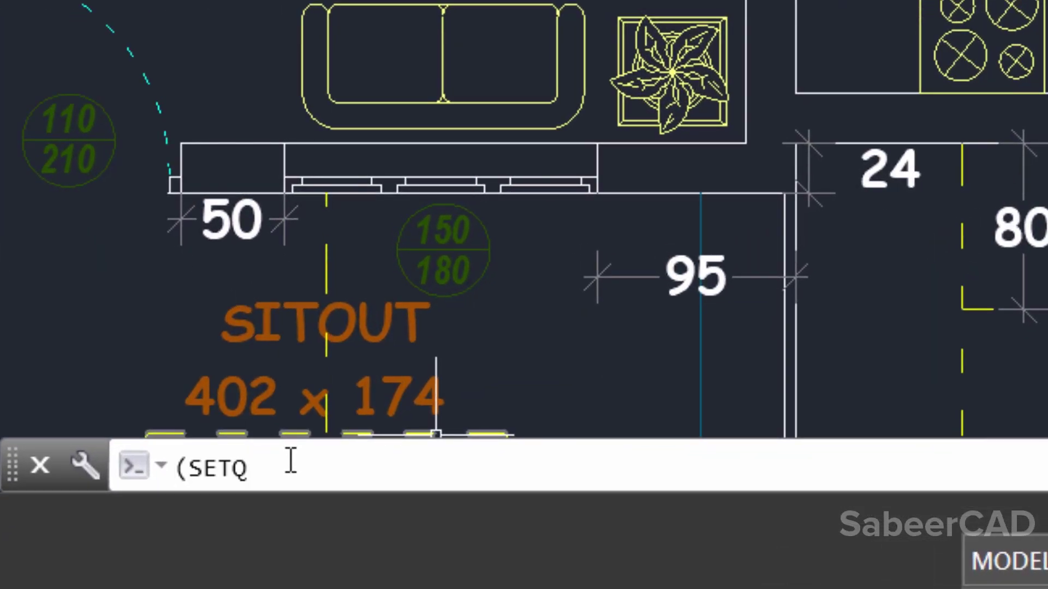
pyautogui.write('S1 (SSGET')
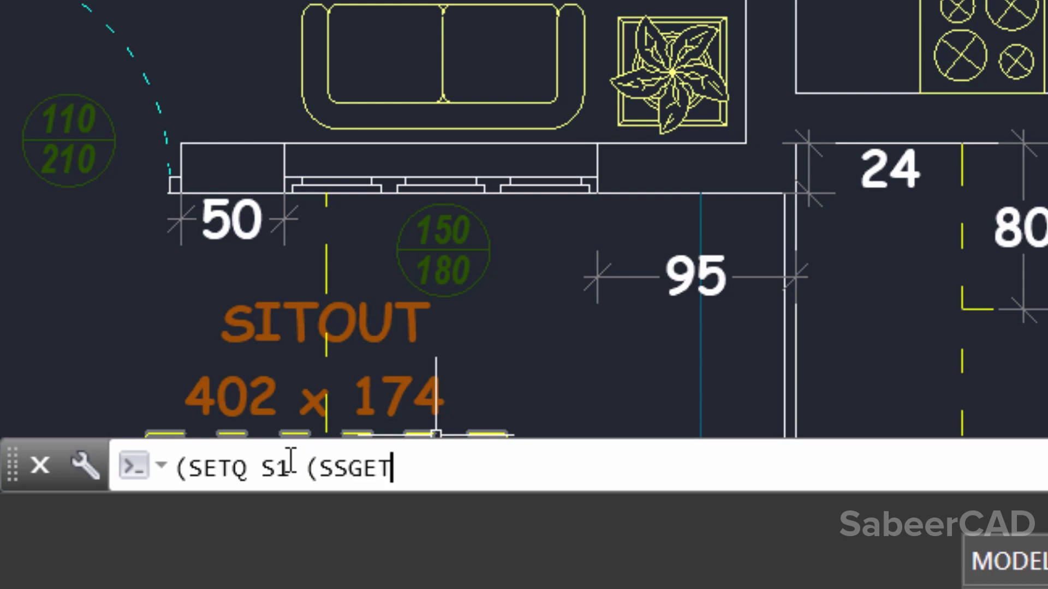
pyautogui.write('))')
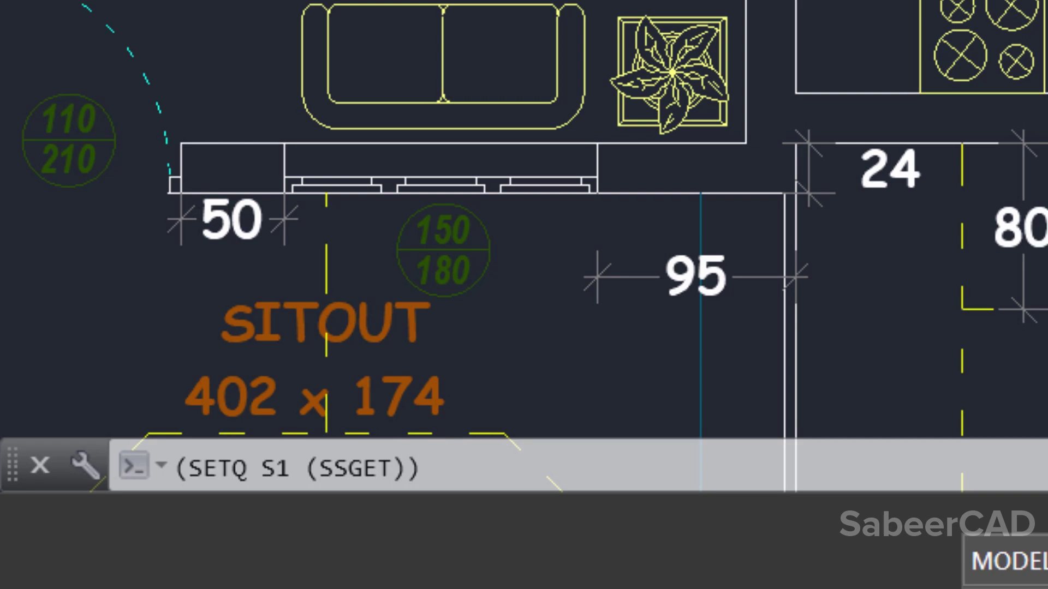
pyautogui.press('Return')
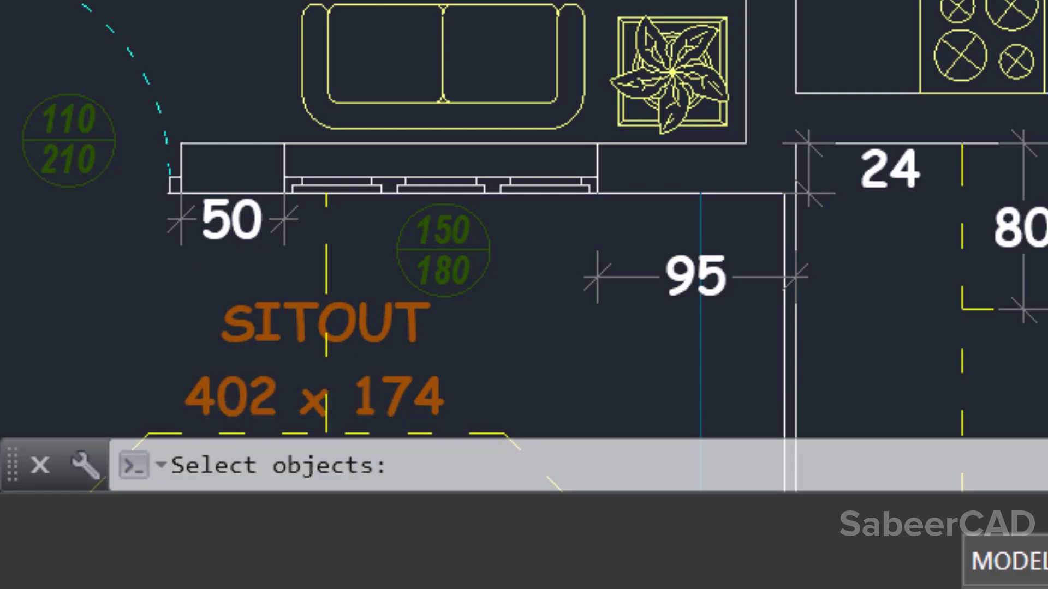
pyautogui.click(317, 200)
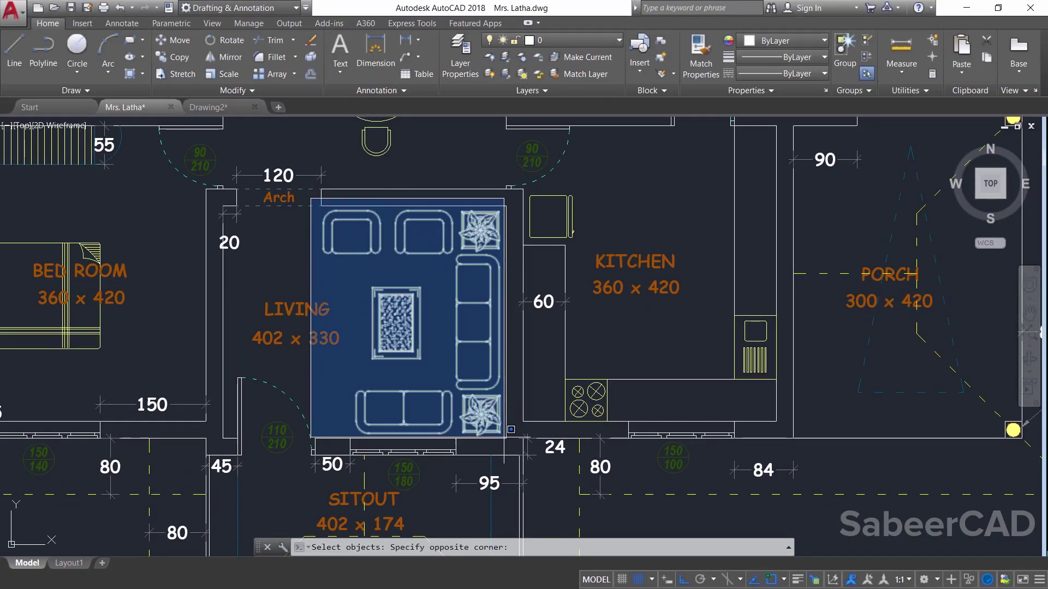
# - Close the window to save the seven living-room furniture pieces as set S1
pyautogui.click(511, 430)
pyautogui.press('Return')
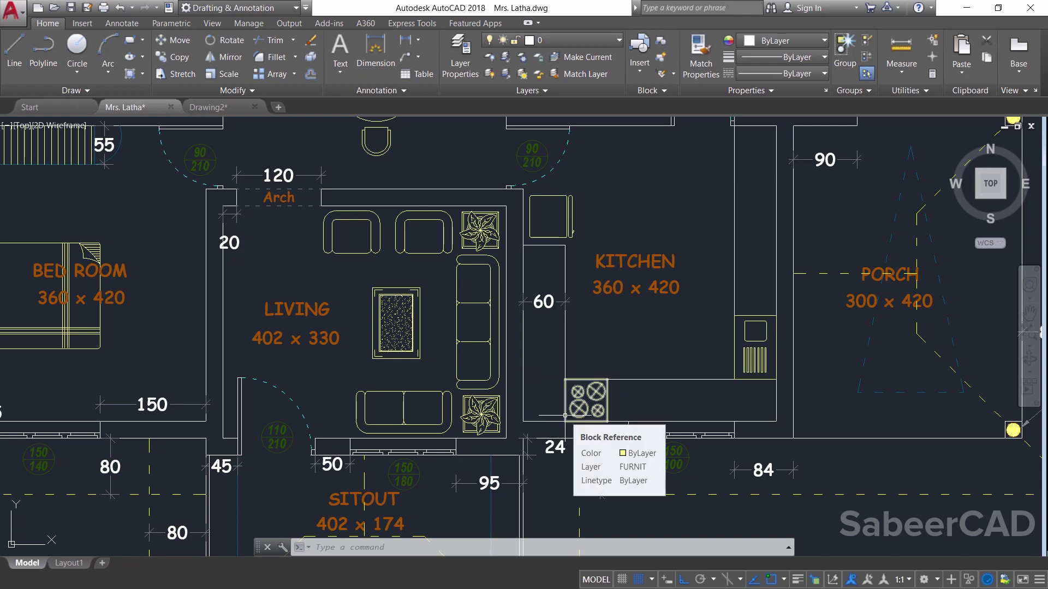
pyautogui.write('(SETQ S1 (SSGET))')
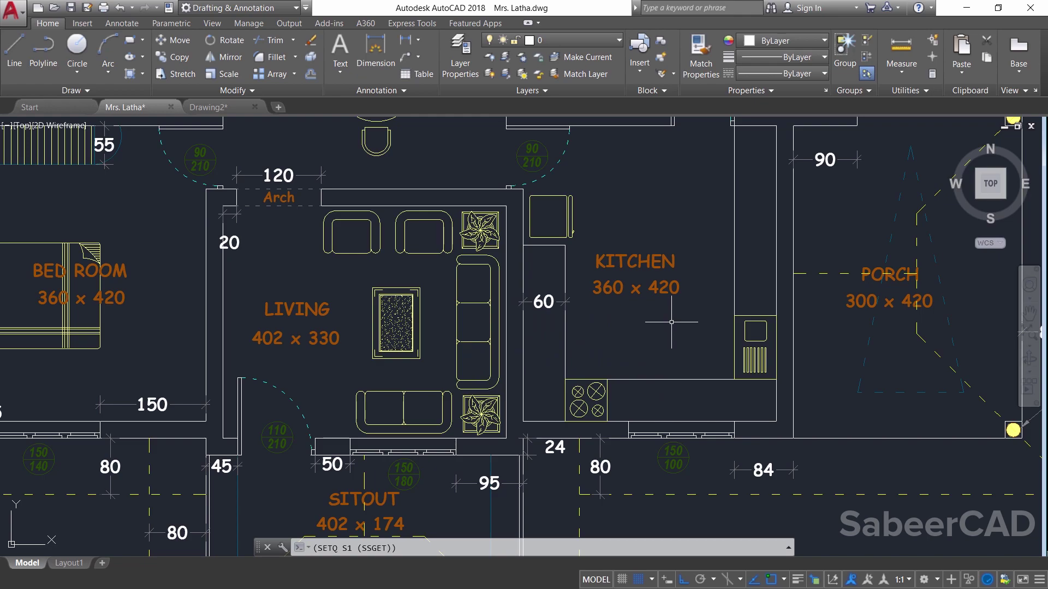
pyautogui.click(180, 40)
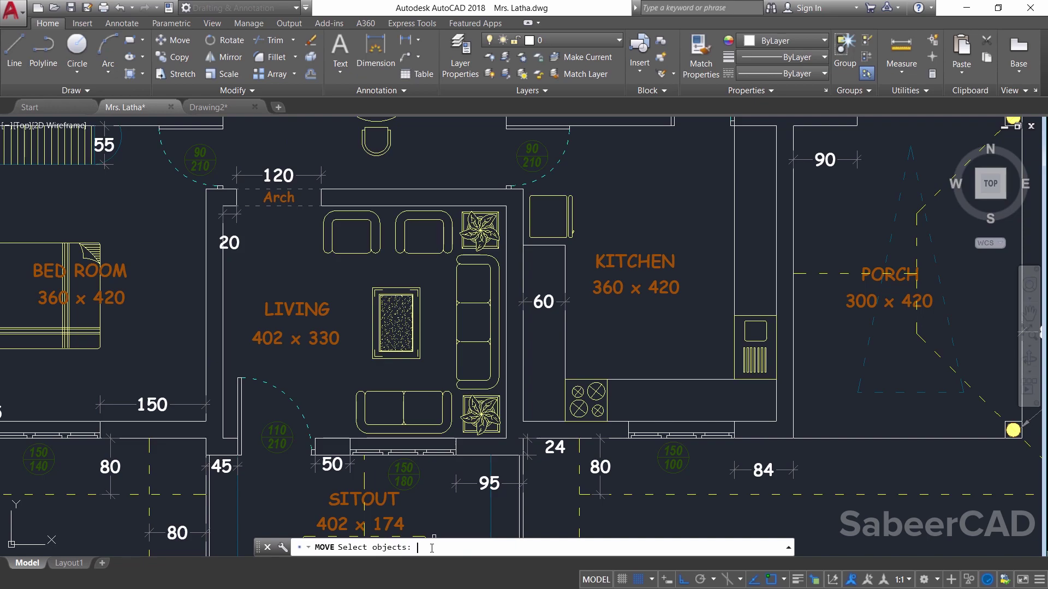
pyautogui.write('S1')
pyautogui.press('Return')
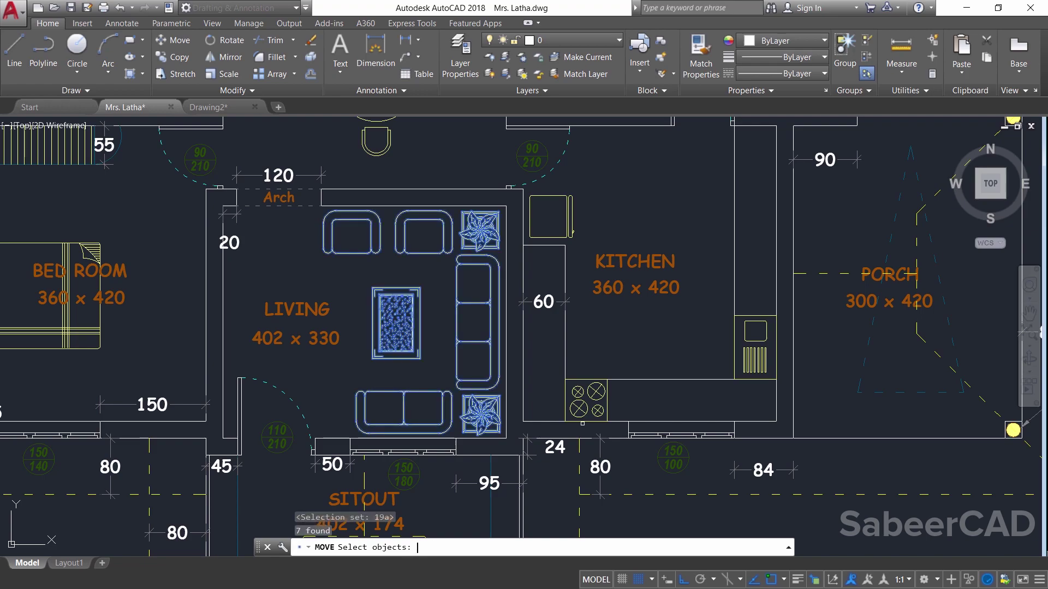
pyautogui.press('Return')
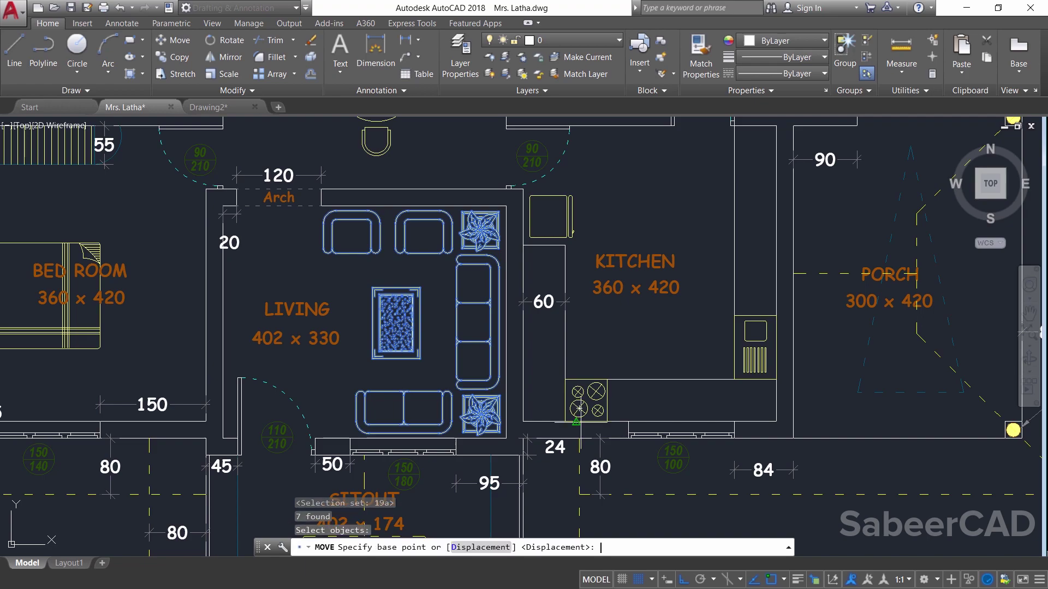
pyautogui.click(439, 338)
pyautogui.click(675, 335)
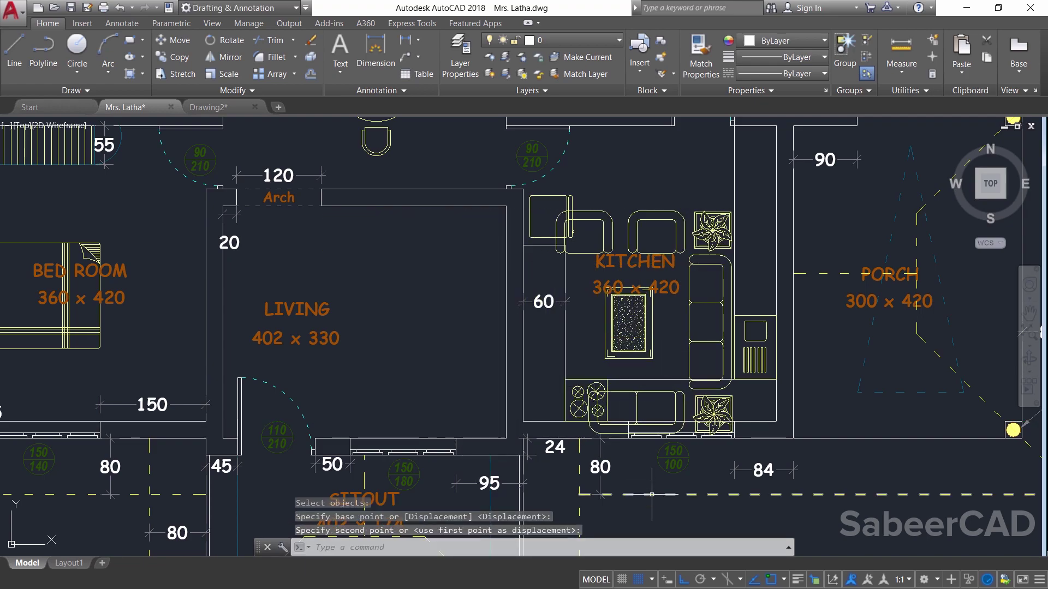
pyautogui.write('u')
pyautogui.press('Return')
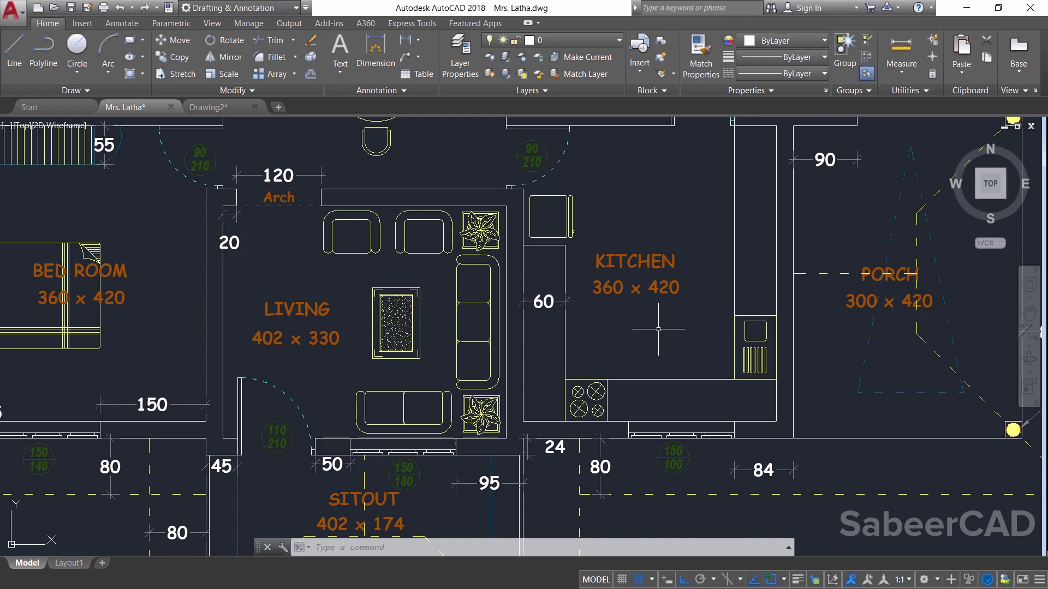
pyautogui.write('(SETQ S1 (SSGET))')
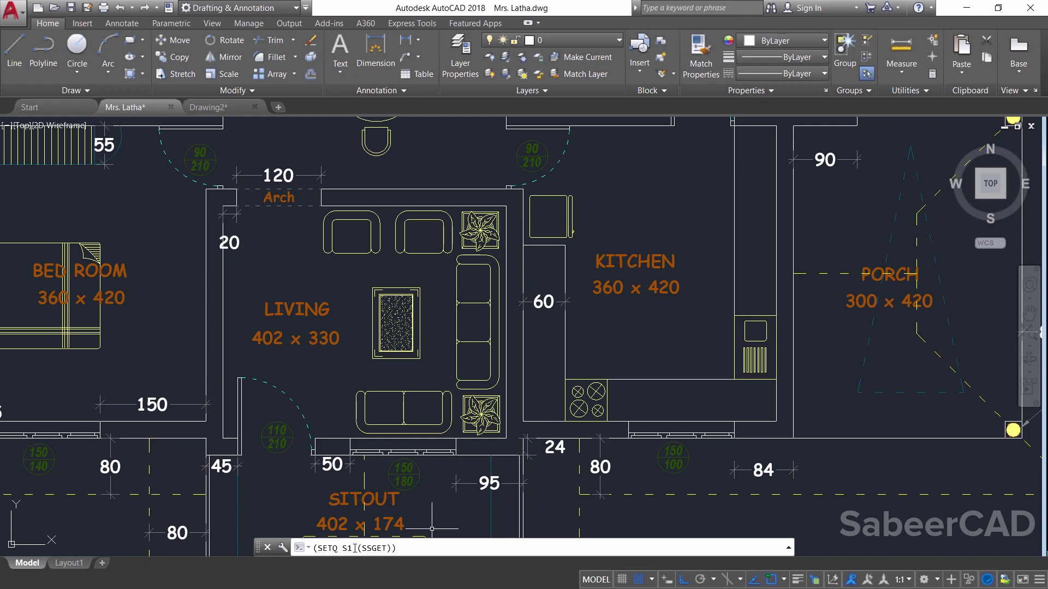
# - Run (SETQ S2 (SSGET)) and window-select the kitchen fridge, hob and sink into S2
pyautogui.press('BackSpace')
pyautogui.write('2')
pyautogui.press('Return')
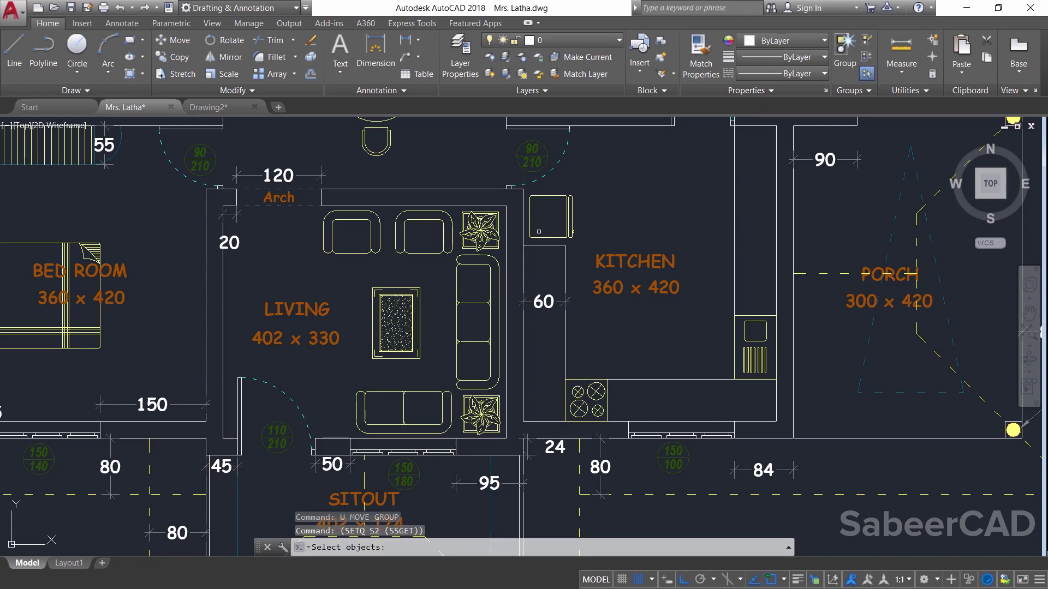
pyautogui.scroll(3, 545, 207)
pyautogui.click(497, 167)
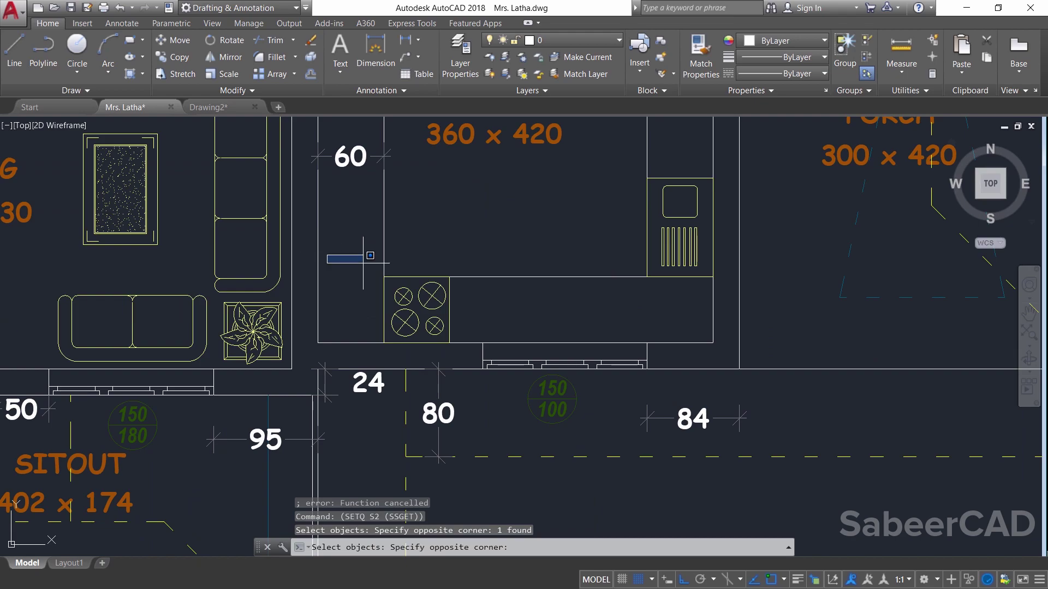
pyautogui.click(327, 255)
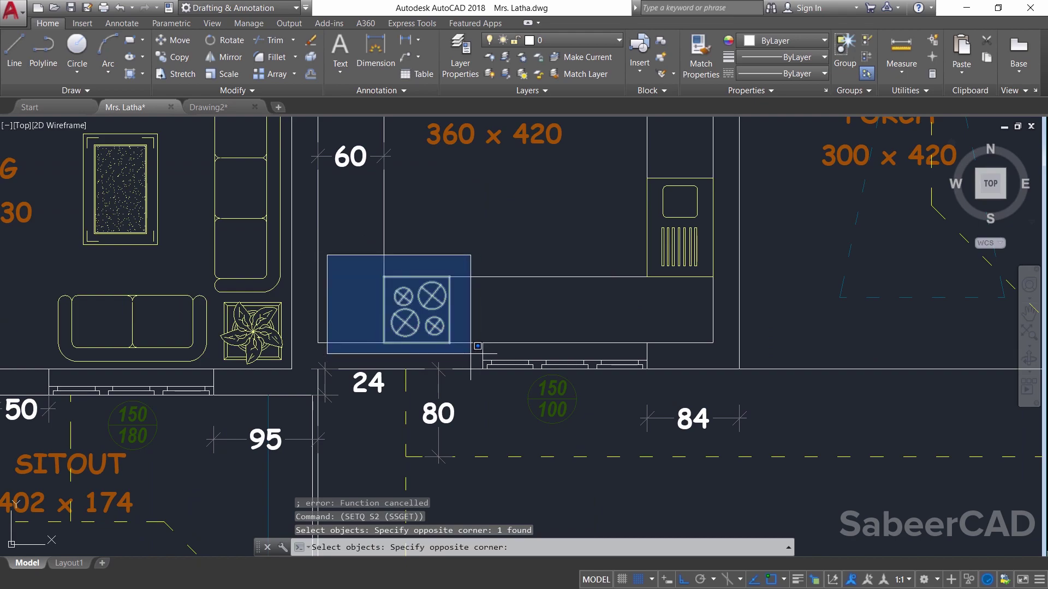
pyautogui.click(477, 347)
pyautogui.scroll(-2, 437, 354)
pyautogui.click(543, 221)
pyautogui.click(633, 336)
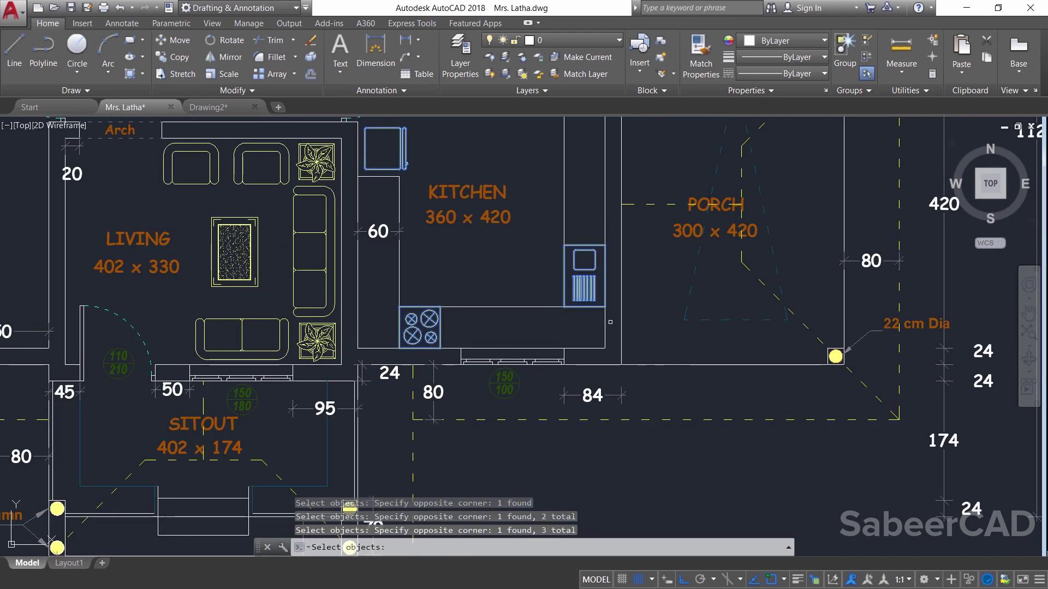
pyautogui.press('Return')
pyautogui.scroll(-3, 578, 317)
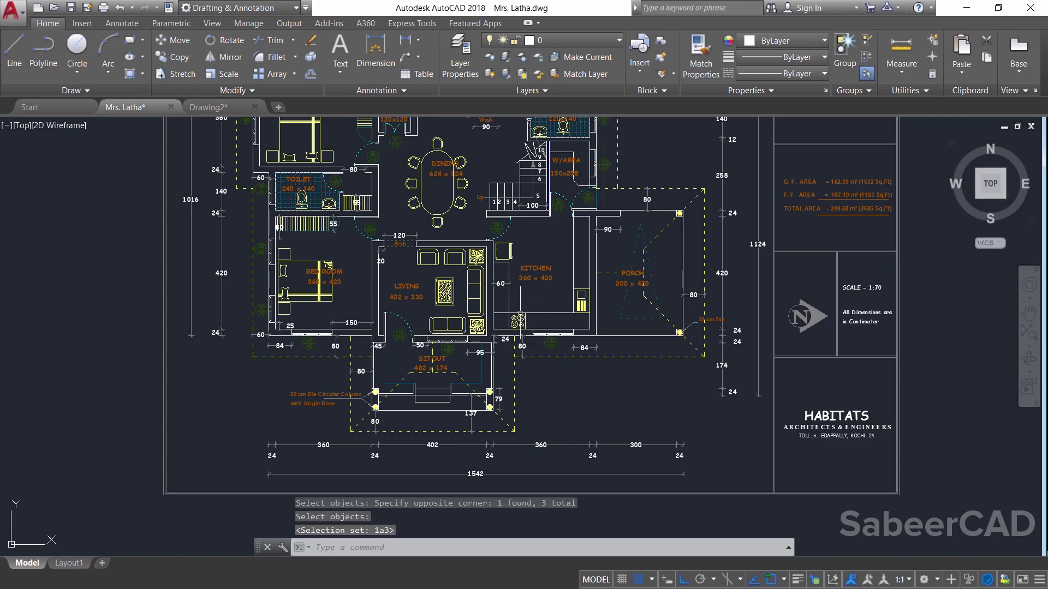
pyautogui.scroll(2, 535, 298)
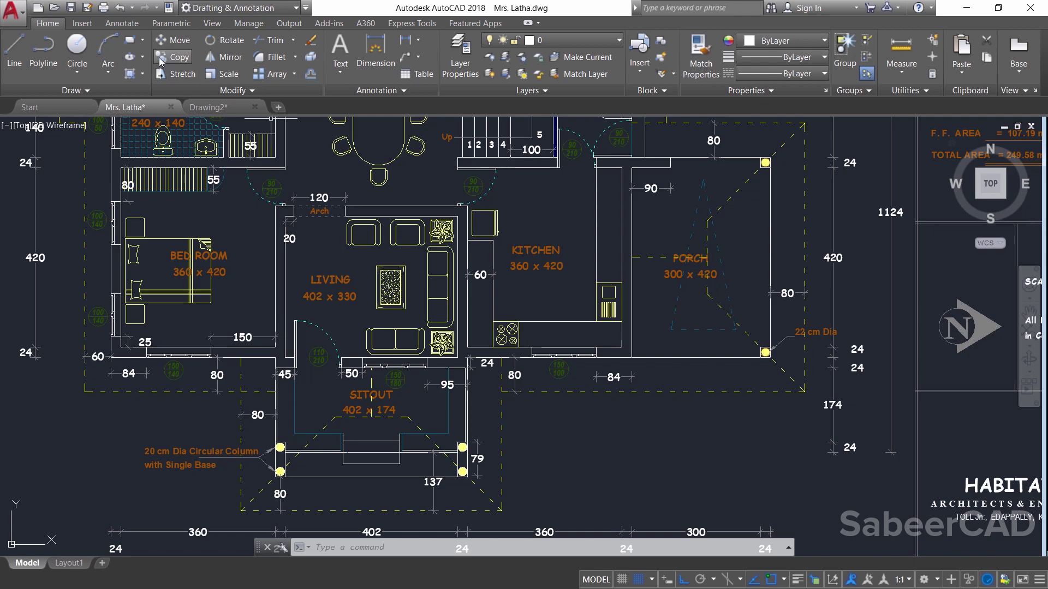
# - Copy the saved S2 fridge, hob and sink from the kitchen into the porch
pyautogui.click(175, 58)
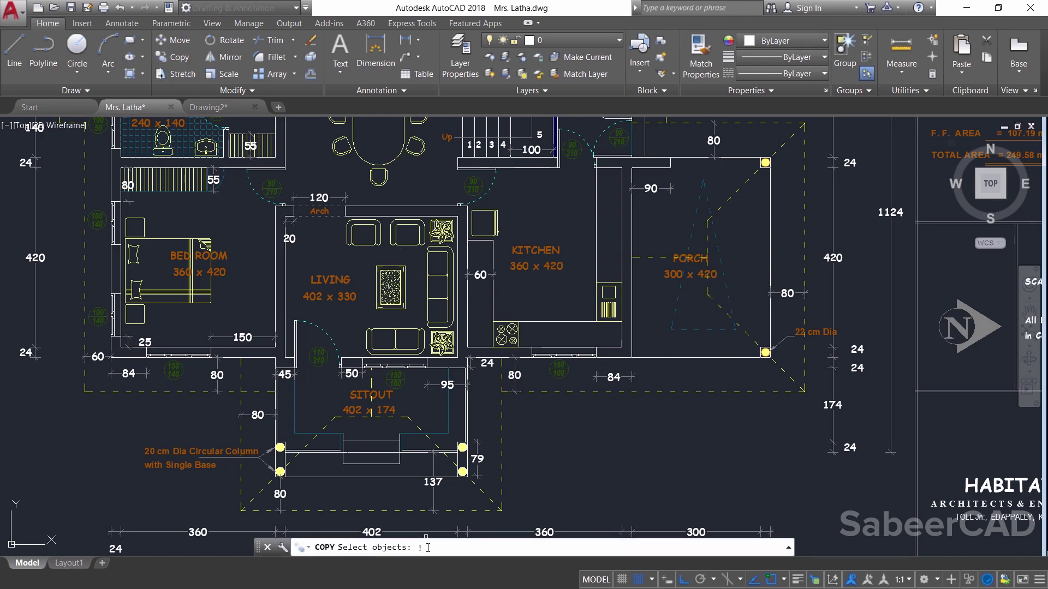
pyautogui.write('!ss')
pyautogui.press('Return')
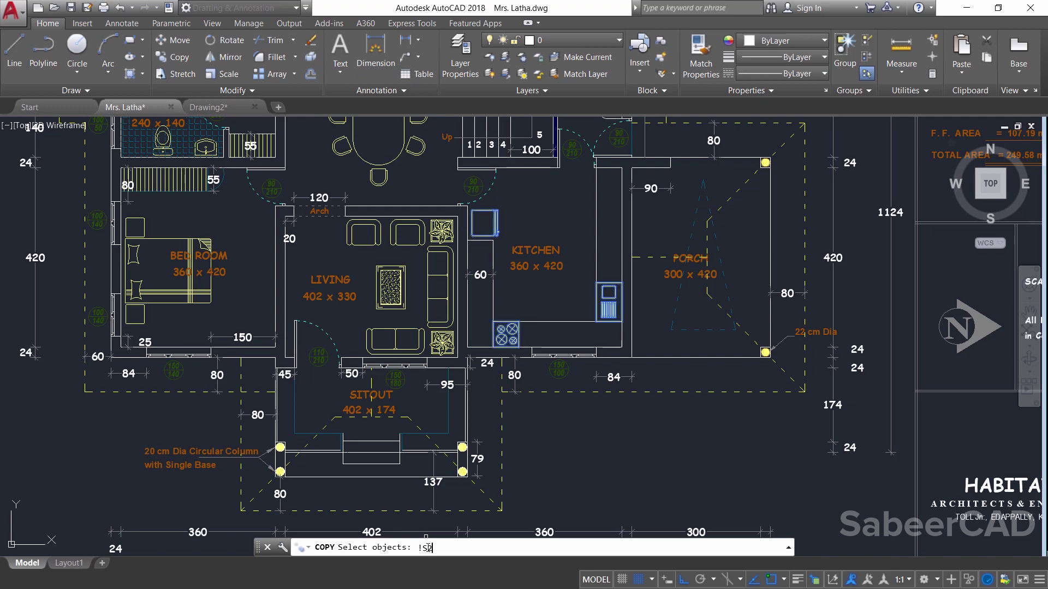
pyautogui.press('Return')
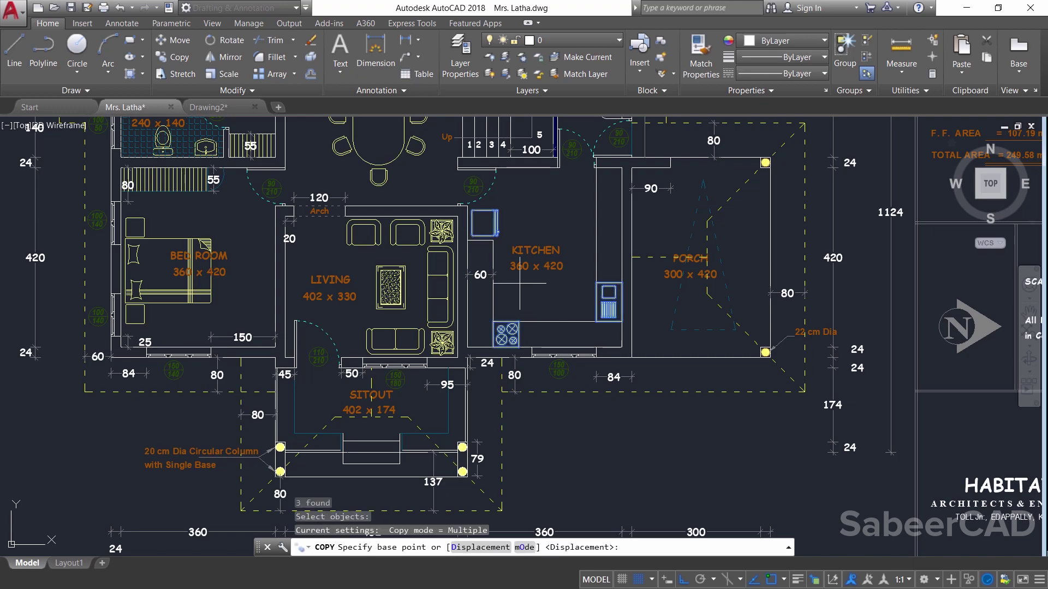
pyautogui.click(519, 297)
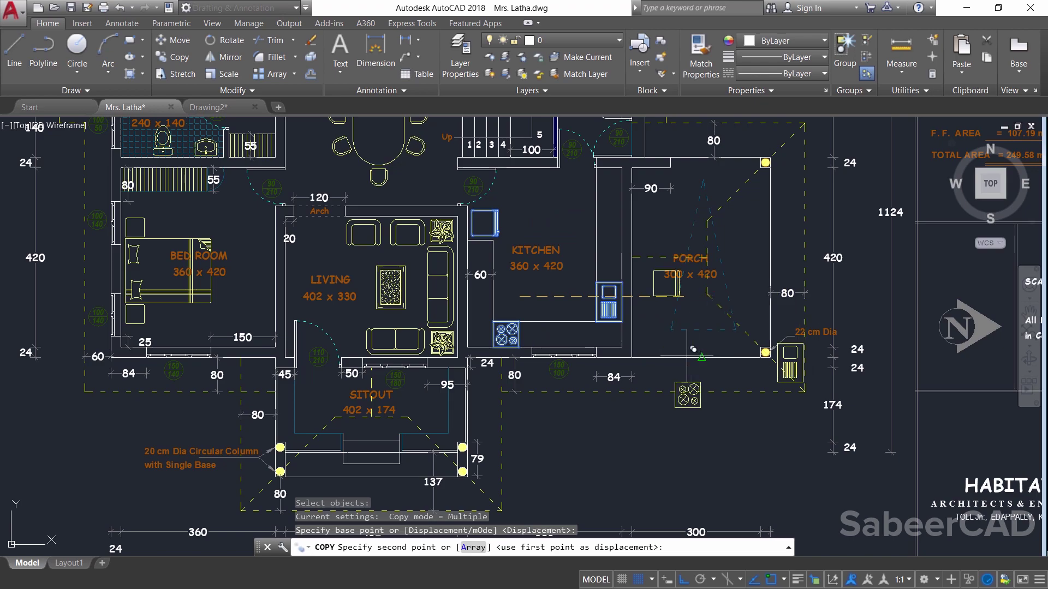
pyautogui.click(686, 406)
pyautogui.press('Escape')
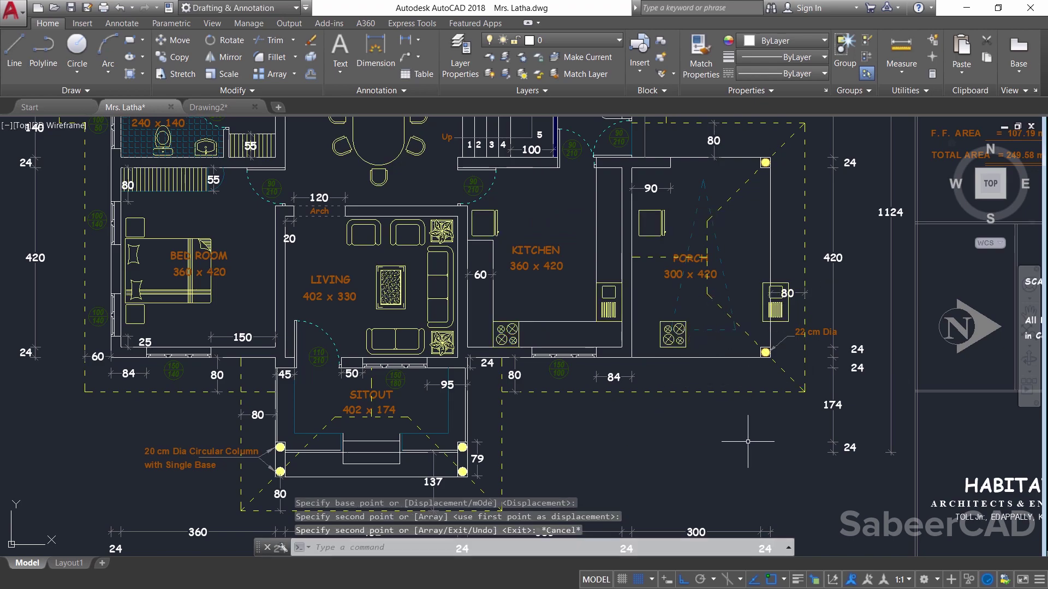
pyautogui.scroll(2, 592, 223)
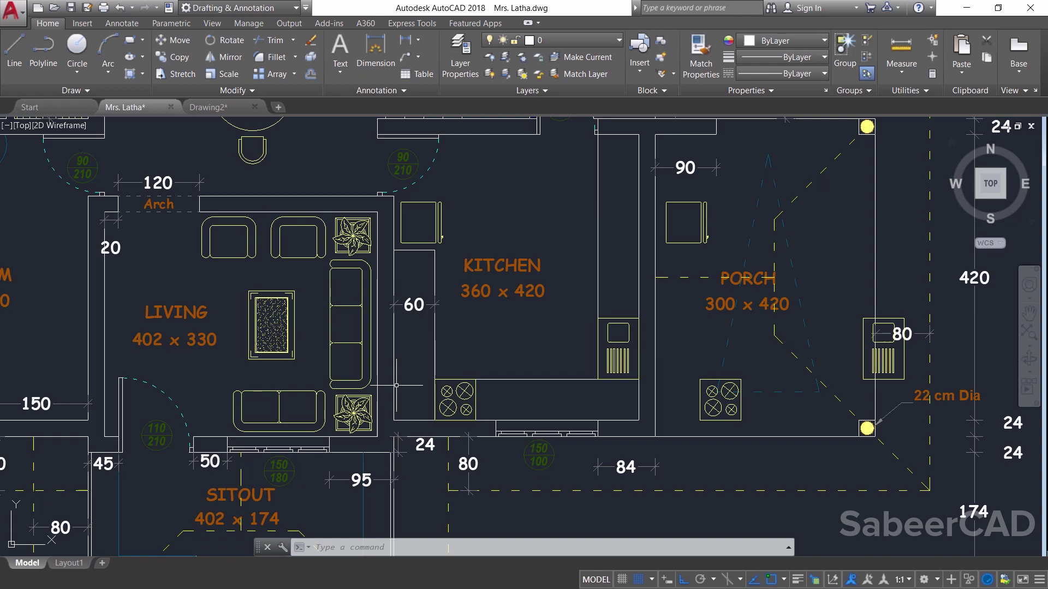
pyautogui.click(312, 41)
# - Recall !S1 and !S2 at the Erase prompt to pick the living-room furniture and original kitchen fixtures
pyautogui.write('!S1')
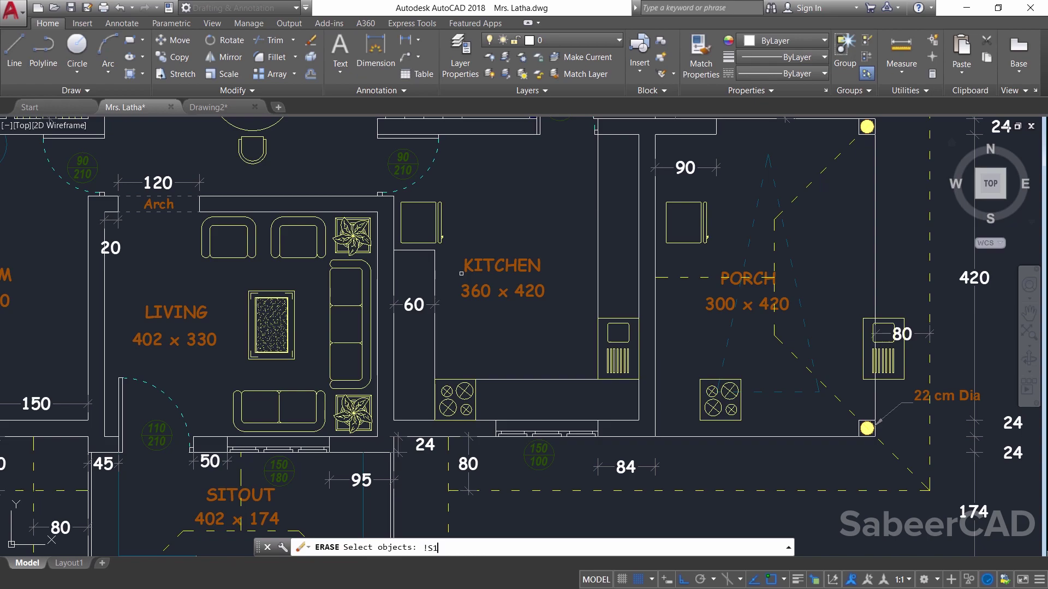
pyautogui.press('Return')
pyautogui.write('!')
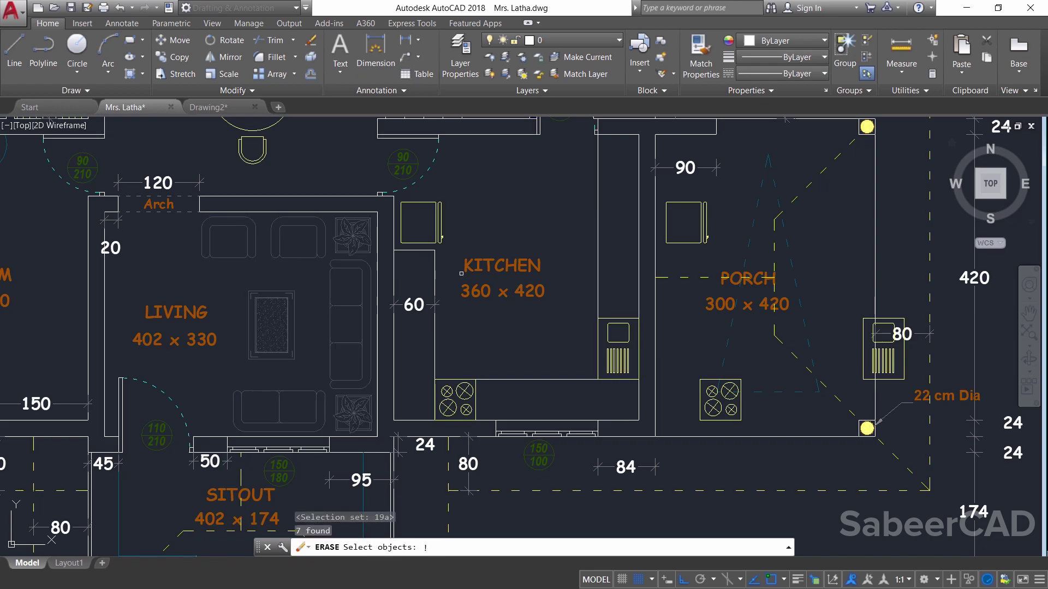
pyautogui.write('S2')
pyautogui.press('Return')
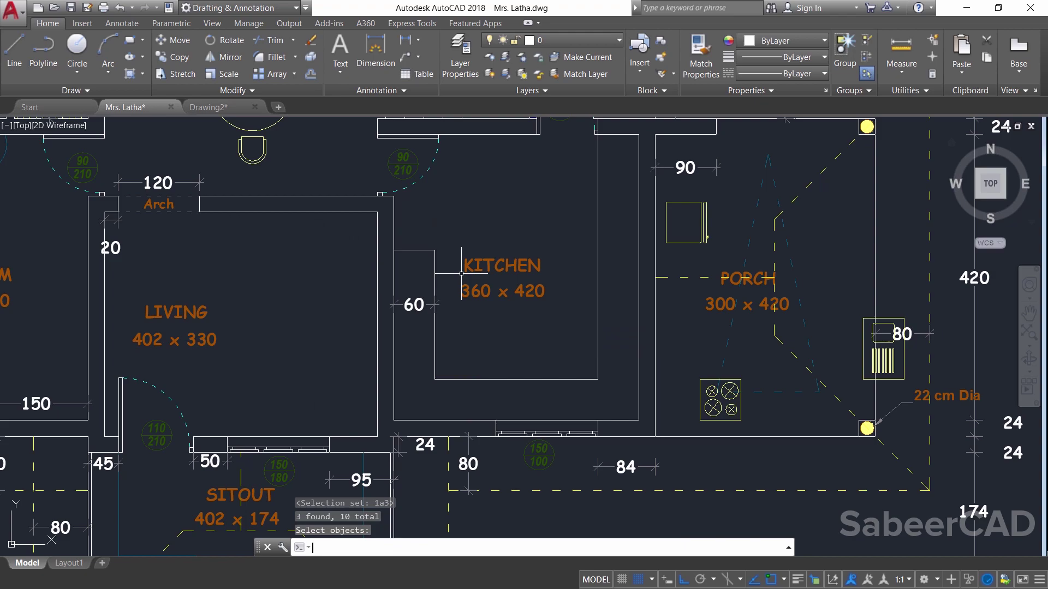